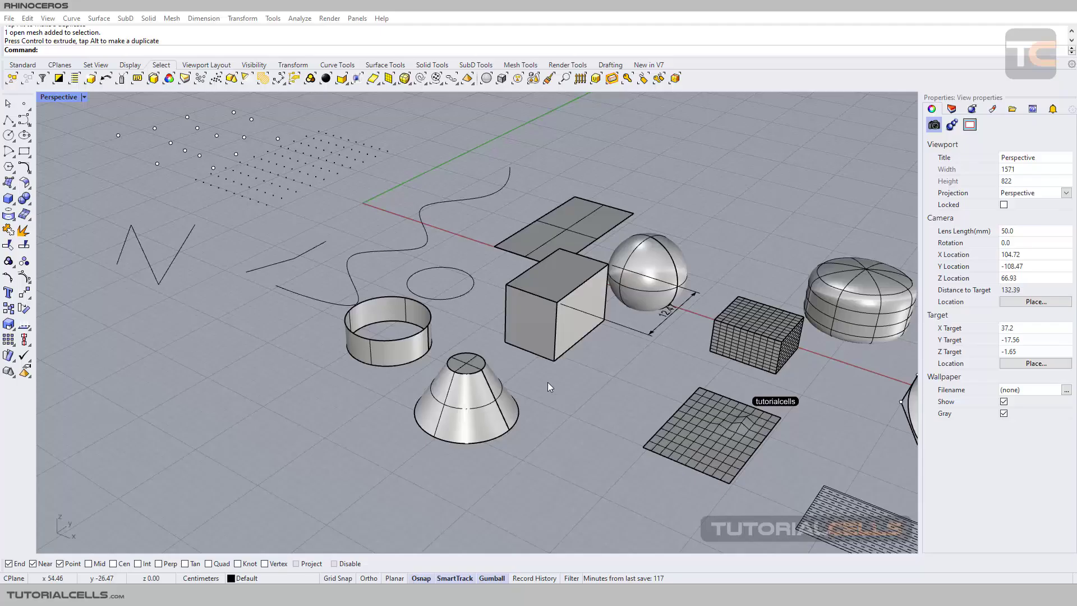
Step: Select the truncated cone, the box and the sphere one after another, and clear the selection
{"action": "right_click_drag", "start_coordinate": [550, 378], "coordinate": [518, 365]}
{"action": "scroll", "coordinate": [510, 359], "scroll_direction": "down", "scroll_amount": 4}
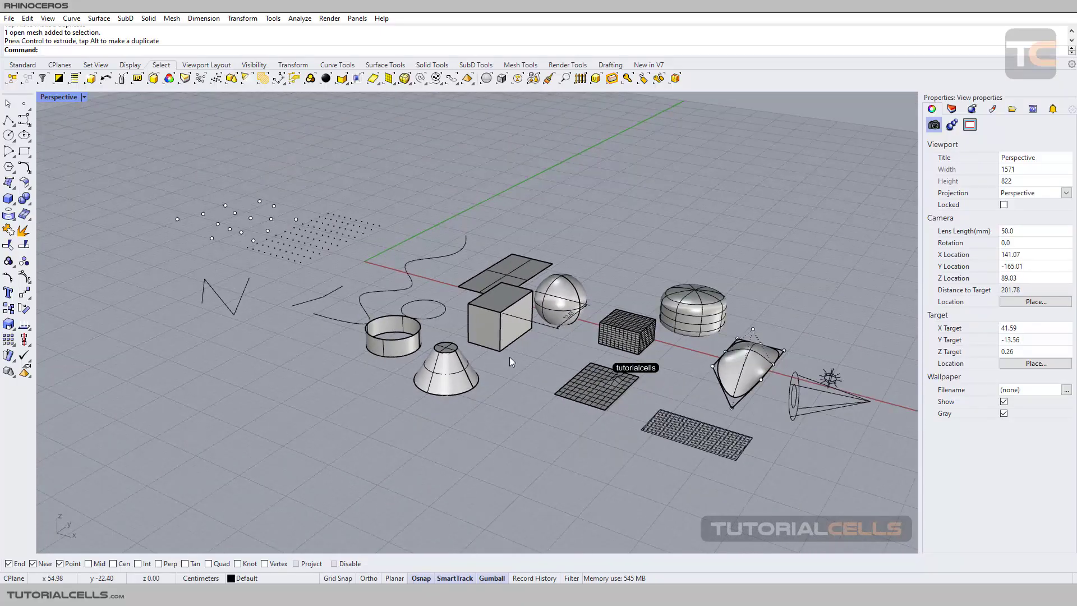
{"action": "scroll", "coordinate": [510, 359], "scroll_direction": "up", "scroll_amount": 2}
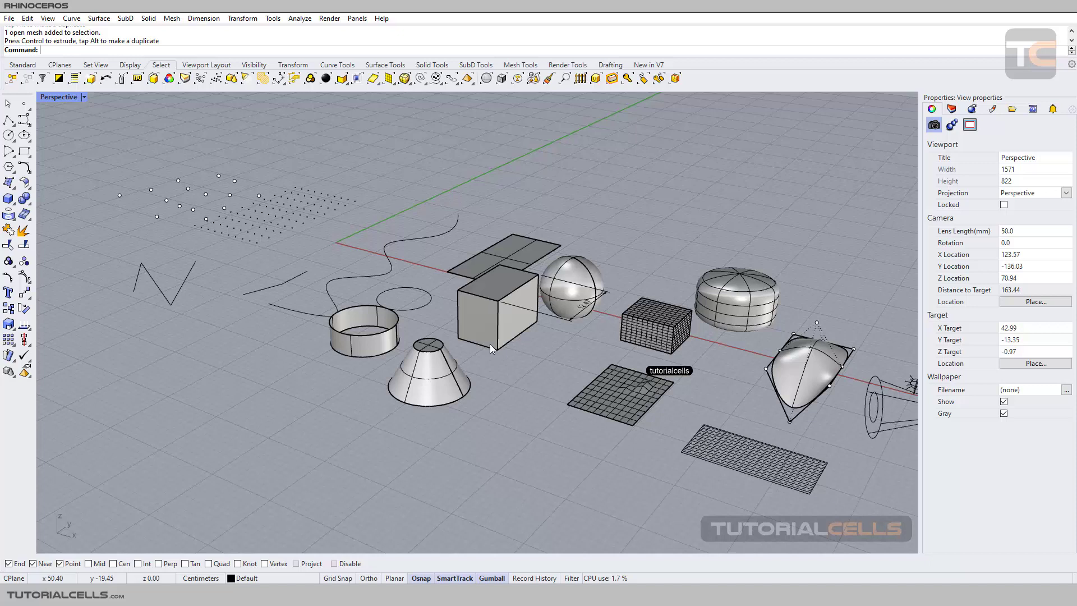
{"action": "left_click", "coordinate": [431, 370]}
{"action": "left_click", "coordinate": [480, 324]}
{"action": "left_click", "coordinate": [582, 307]}
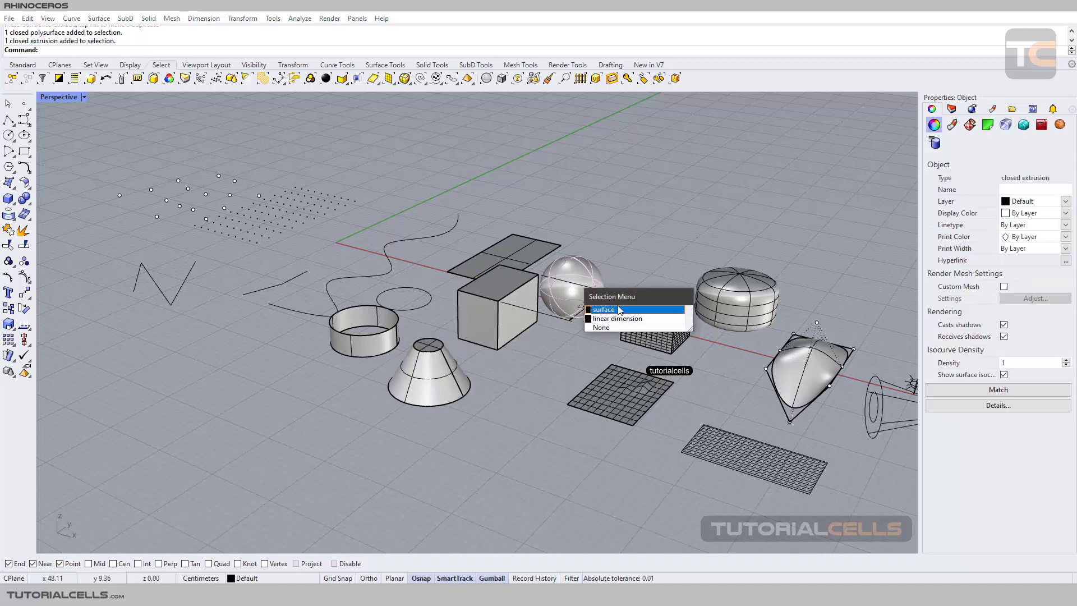
{"action": "left_click", "coordinate": [631, 252]}
{"action": "right_click_drag", "start_coordinate": [661, 310], "coordinate": [617, 293], "text": "shift"}
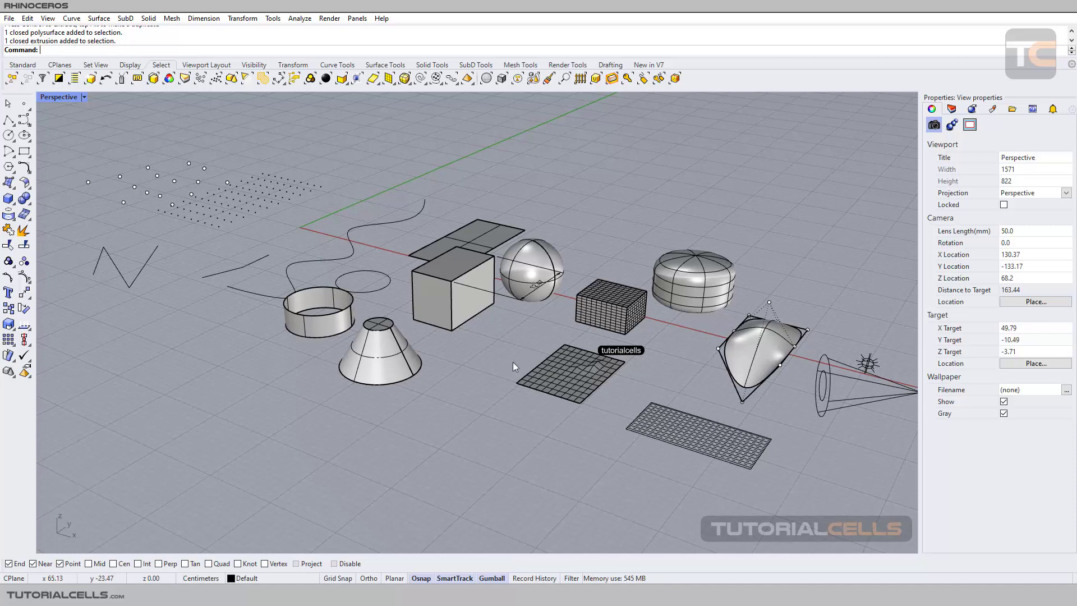
Step: Open the Selection Filter and place it in the empty area below the truncated cone
{"action": "left_click", "coordinate": [571, 578]}
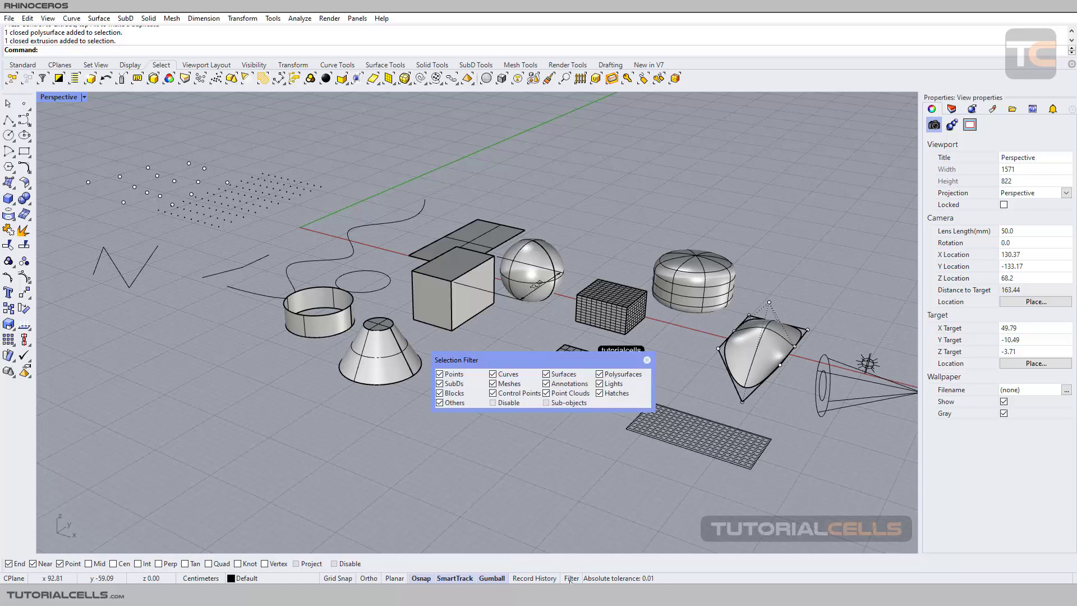
{"action": "left_click_drag", "start_coordinate": [524, 360], "coordinate": [410, 398]}
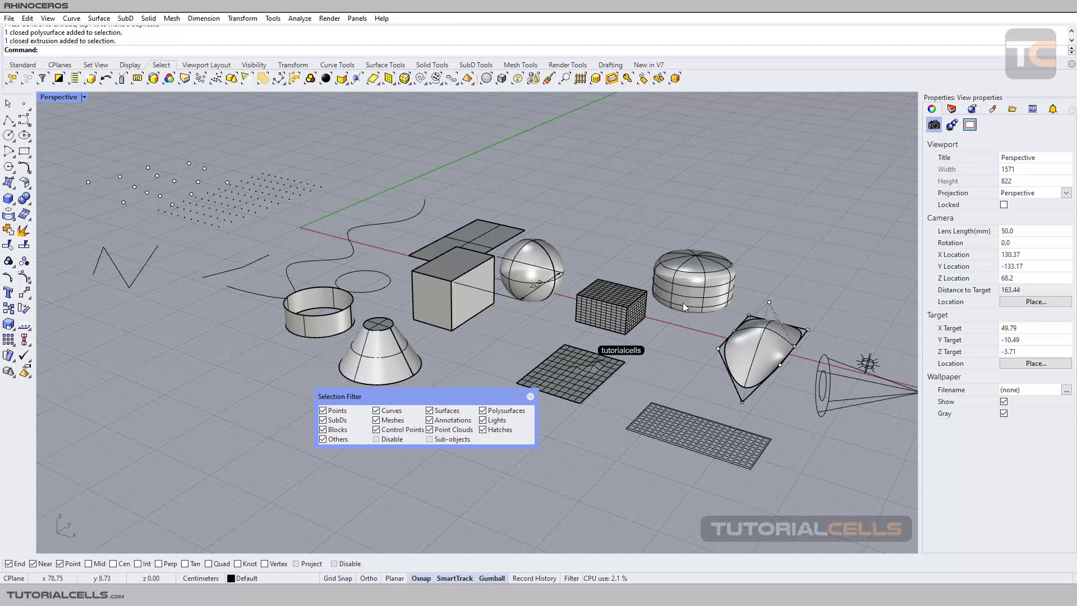
{"action": "left_click_drag", "start_coordinate": [454, 394], "coordinate": [419, 398]}
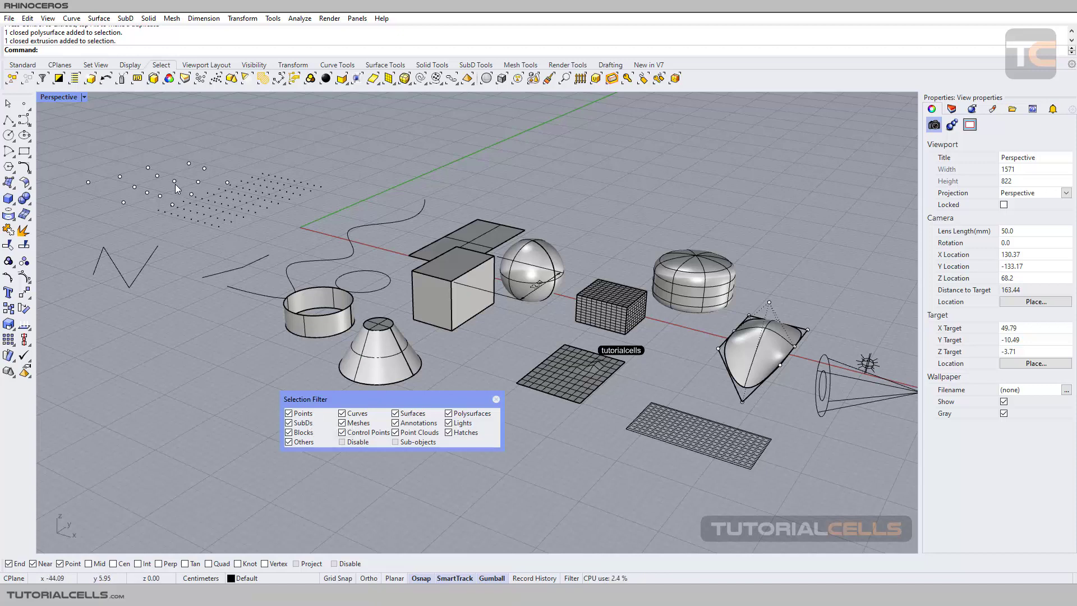
Step: Select the wavy curve, the open ring extrusion, the box, the rounded SubD cylinder and the mesh plane in turn
{"action": "left_click", "coordinate": [309, 261]}
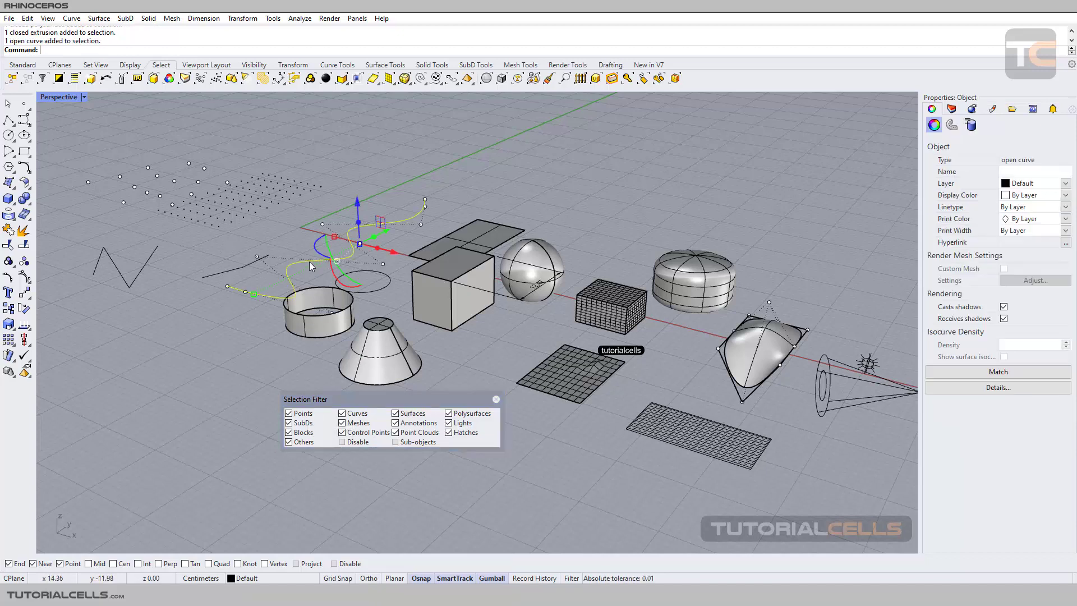
{"action": "left_click", "coordinate": [334, 325]}
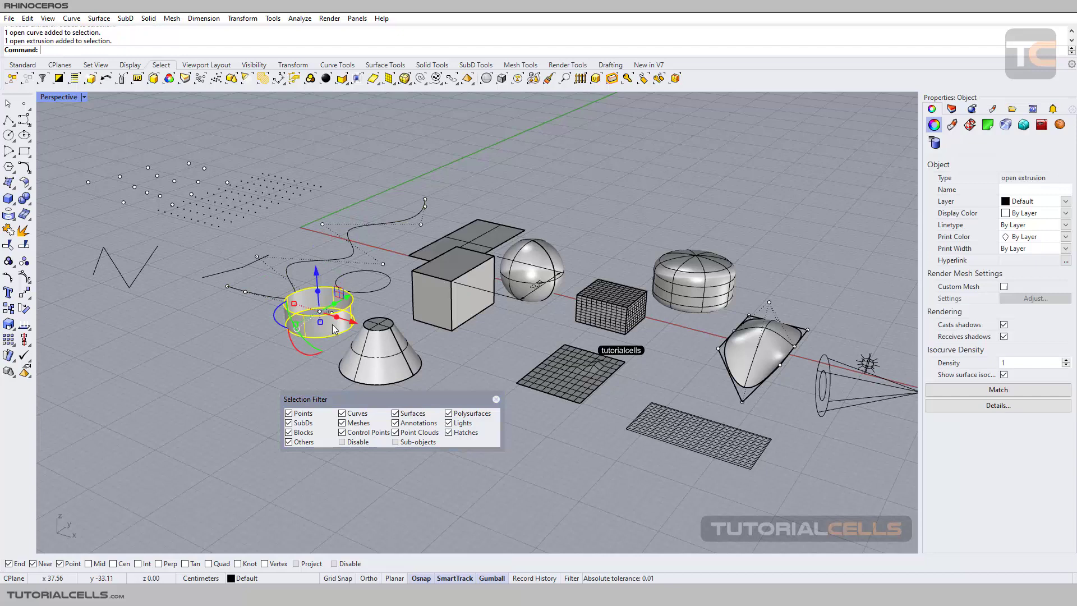
{"action": "left_click", "coordinate": [450, 324]}
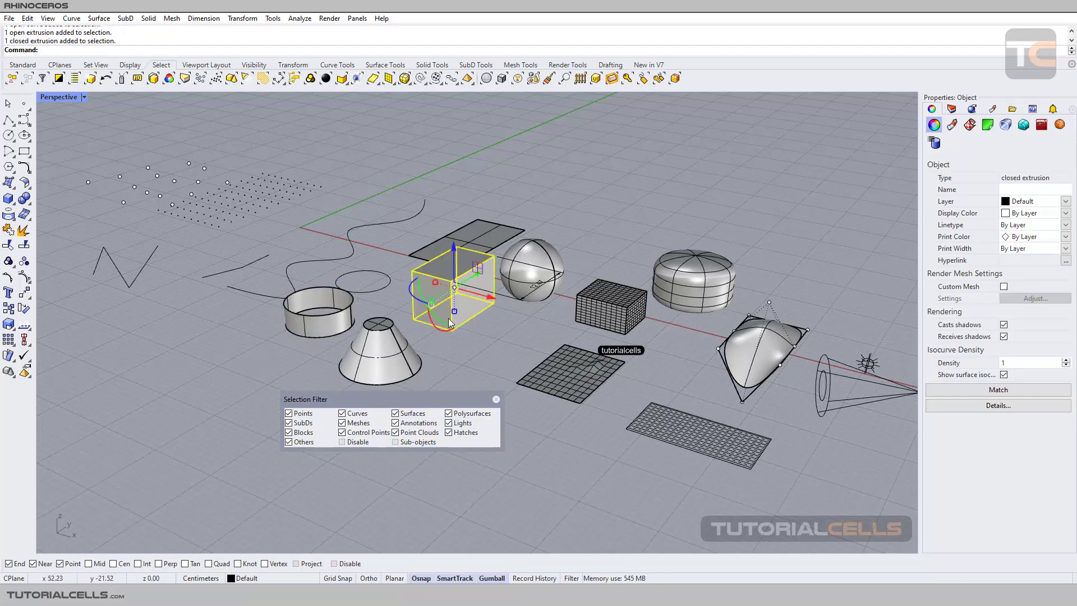
{"action": "left_click", "coordinate": [689, 275]}
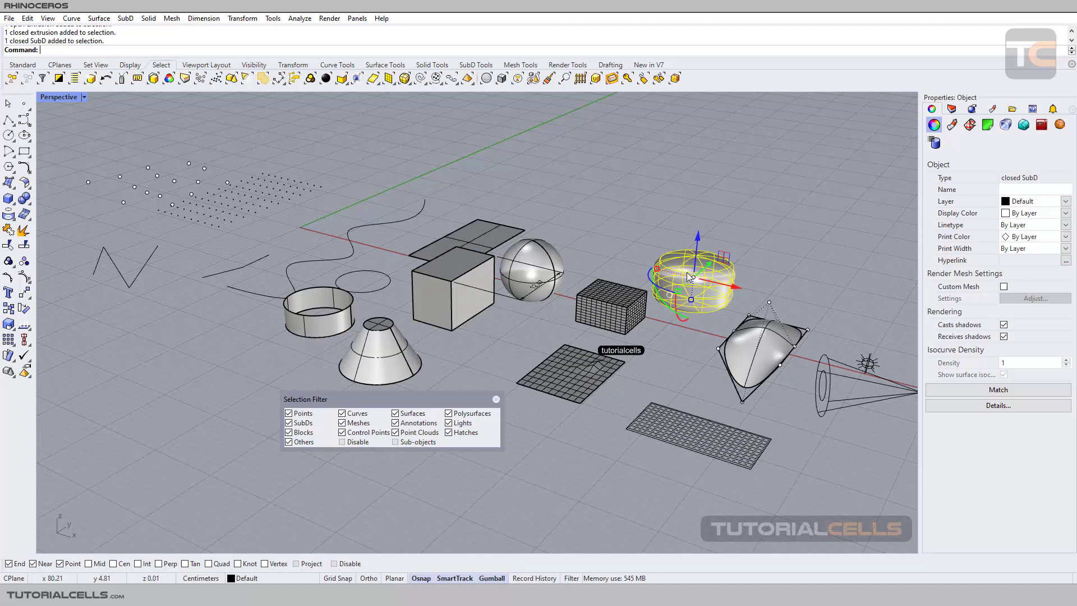
{"action": "left_click", "coordinate": [552, 364]}
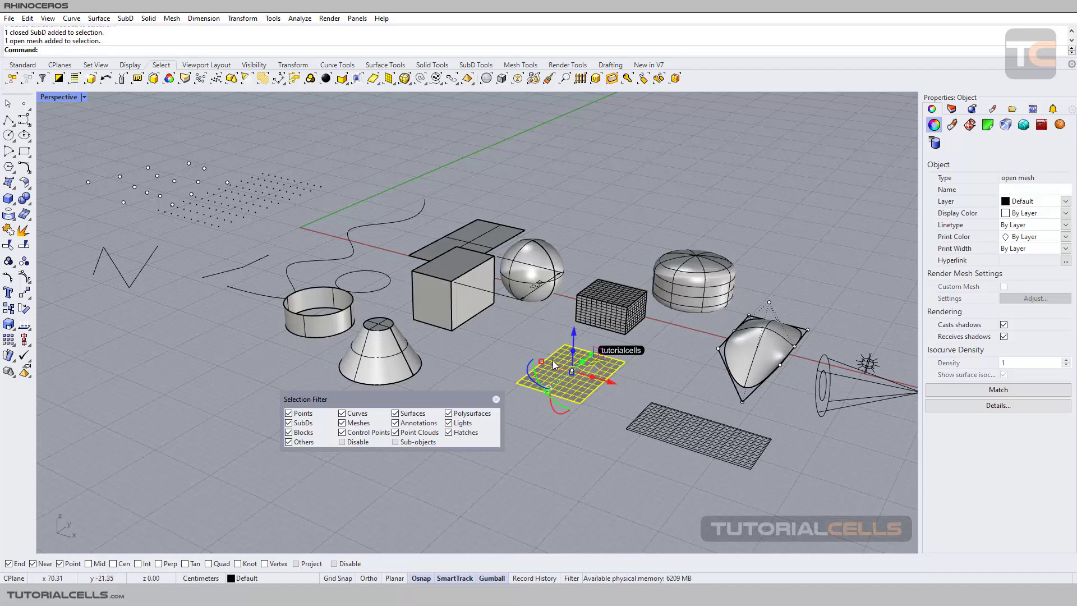
Step: Select the "tutorialcells" text dot and move it slightly away from the mesh plane
{"action": "scroll", "coordinate": [739, 387], "scroll_direction": "down", "scroll_amount": 2}
{"action": "left_click", "coordinate": [649, 354]}
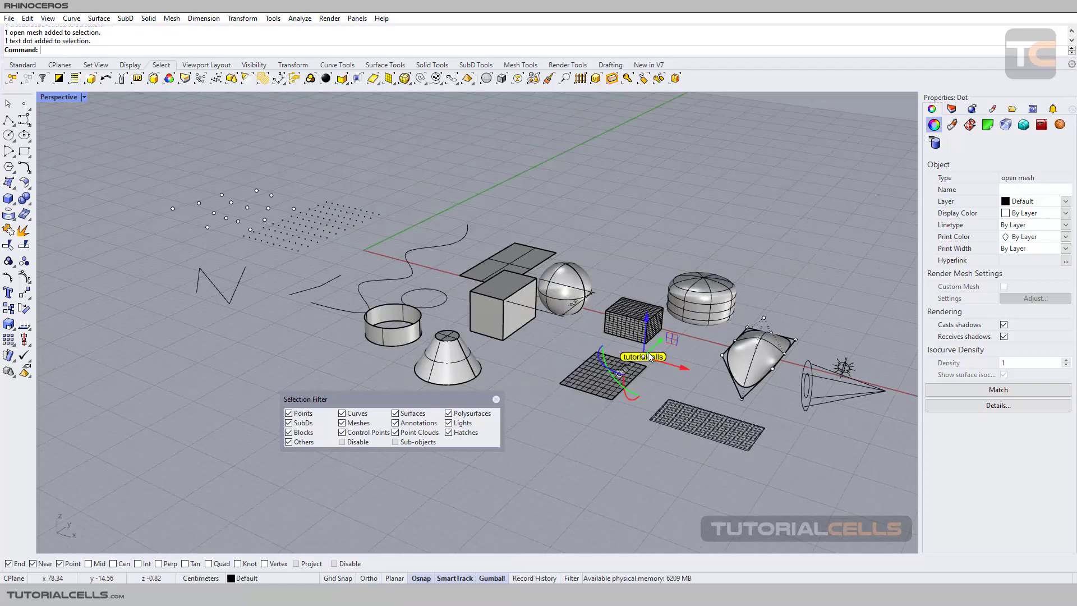
{"action": "left_click_drag", "start_coordinate": [649, 357], "coordinate": [667, 353]}
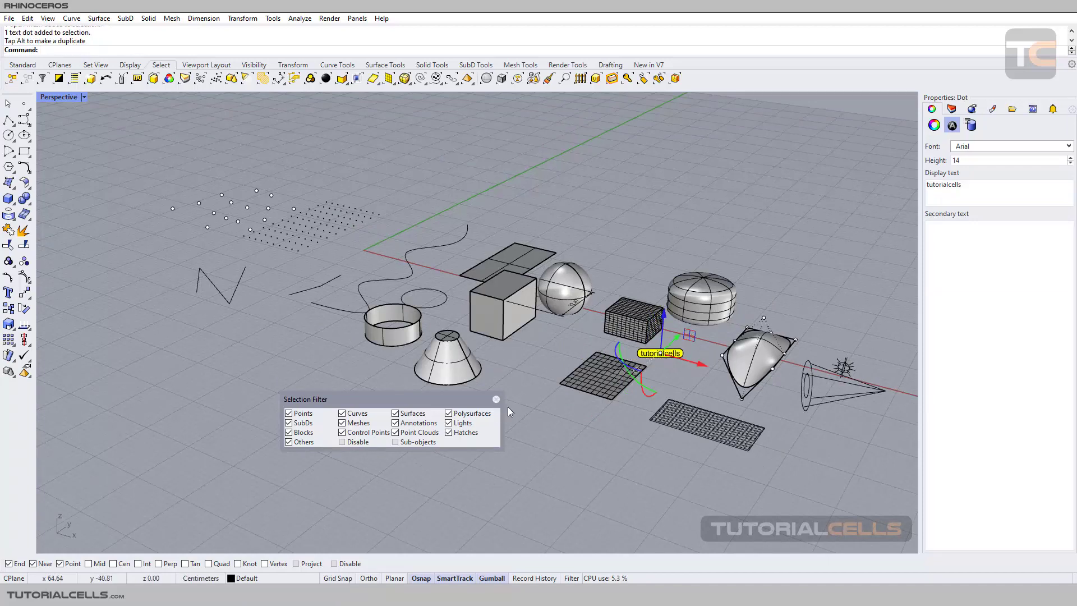
Step: Select the point light and the spotlight, followed by two control points of the curved SubD patch, and clear the selection
{"action": "right_click_drag", "start_coordinate": [810, 379], "coordinate": [731, 362], "text": "shift"}
{"action": "left_click", "coordinate": [701, 367]}
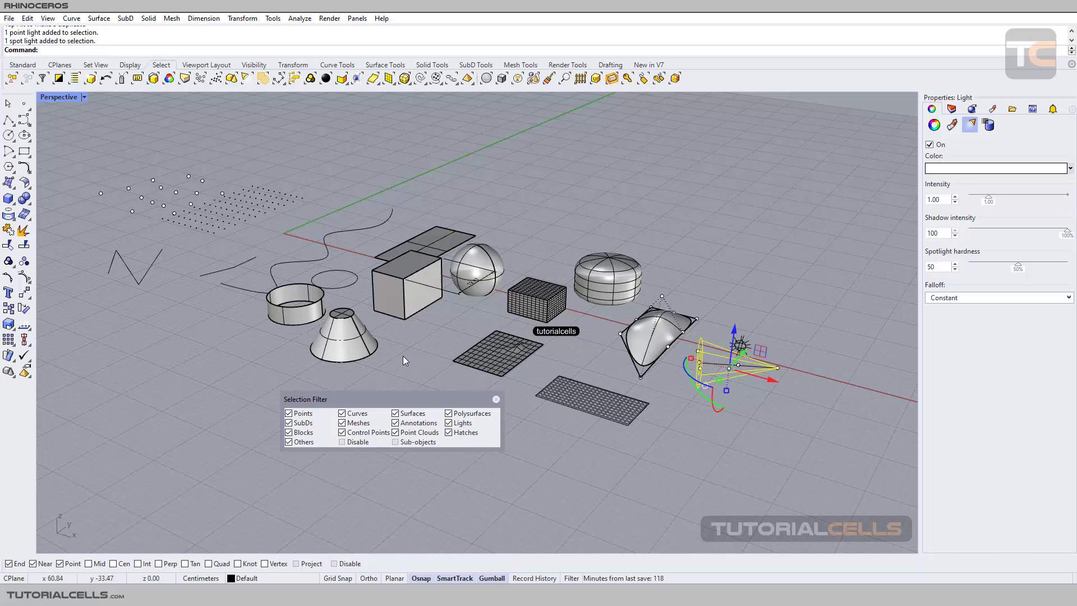
{"action": "scroll", "coordinate": [643, 323], "scroll_direction": "up", "scroll_amount": 3}
{"action": "left_click", "coordinate": [671, 284]}
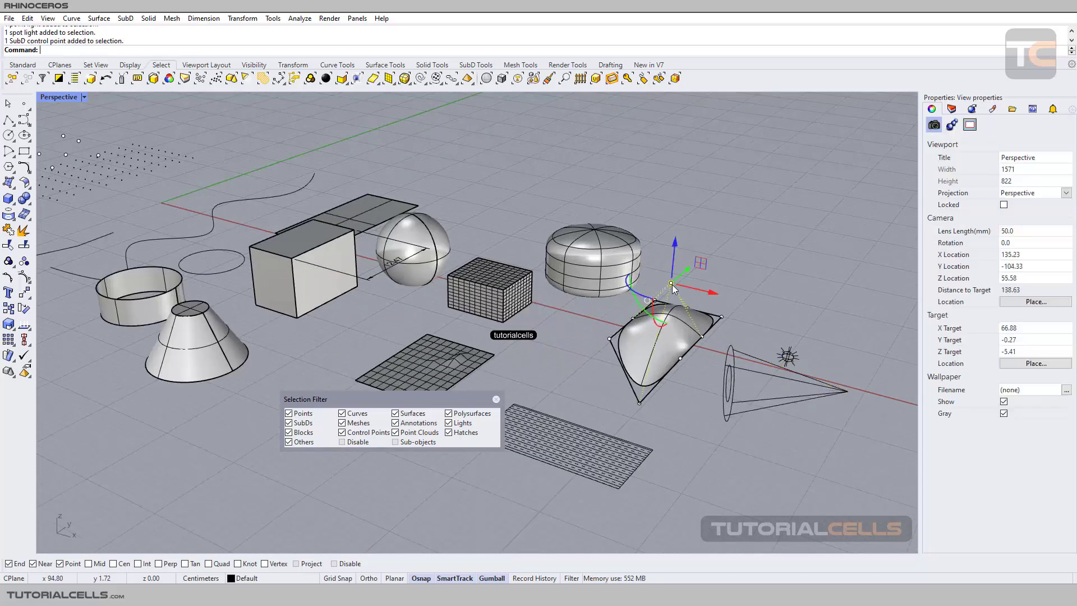
{"action": "left_click", "coordinate": [703, 337]}
{"action": "left_click", "coordinate": [580, 323]}
{"action": "scroll", "coordinate": [495, 320], "scroll_direction": "down", "scroll_amount": 2}
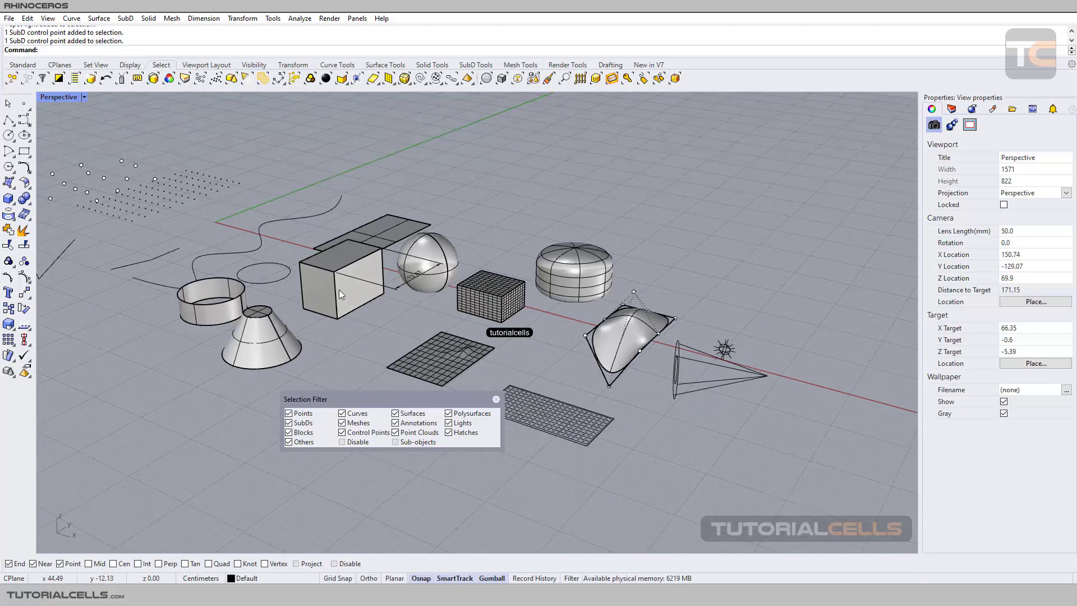
Step: Show the wavy curve's control points by selecting it, raise the one near the origin, select a second one and deselect everything
{"action": "left_click", "coordinate": [334, 235]}
{"action": "scroll", "coordinate": [300, 210], "scroll_direction": "up", "scroll_amount": 4}
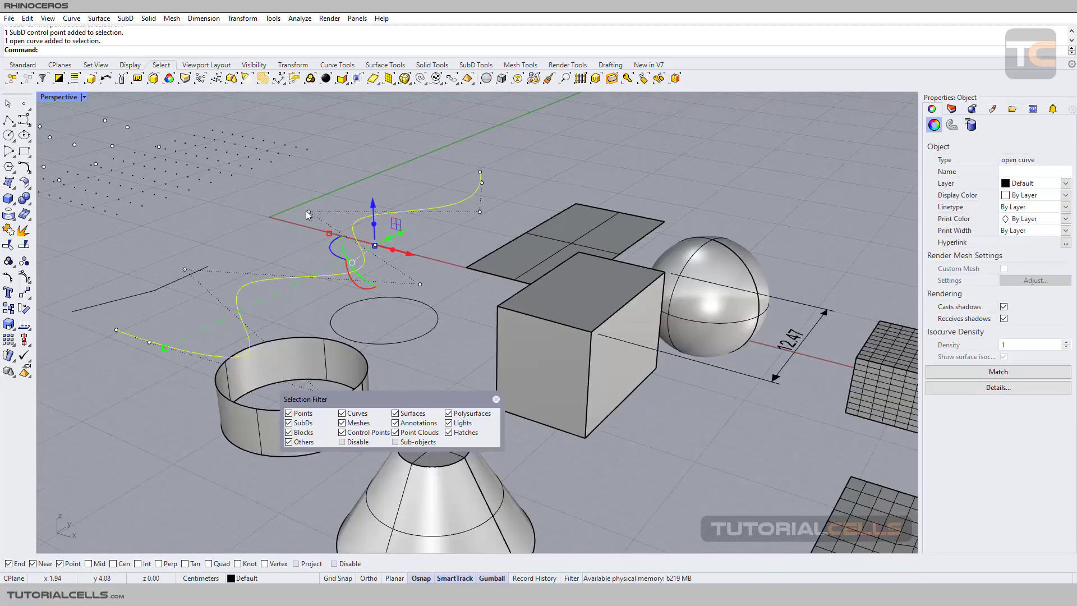
{"action": "left_click", "coordinate": [308, 212]}
{"action": "mouse_move", "coordinate": [307, 186]}
{"action": "left_mouse_down"}
{"action": "mouse_move", "coordinate": [308, 147]}
{"action": "mouse_move", "coordinate": [310, 166]}
{"action": "left_mouse_up"}
{"action": "scroll", "coordinate": [373, 225], "scroll_direction": "down", "scroll_amount": 2}
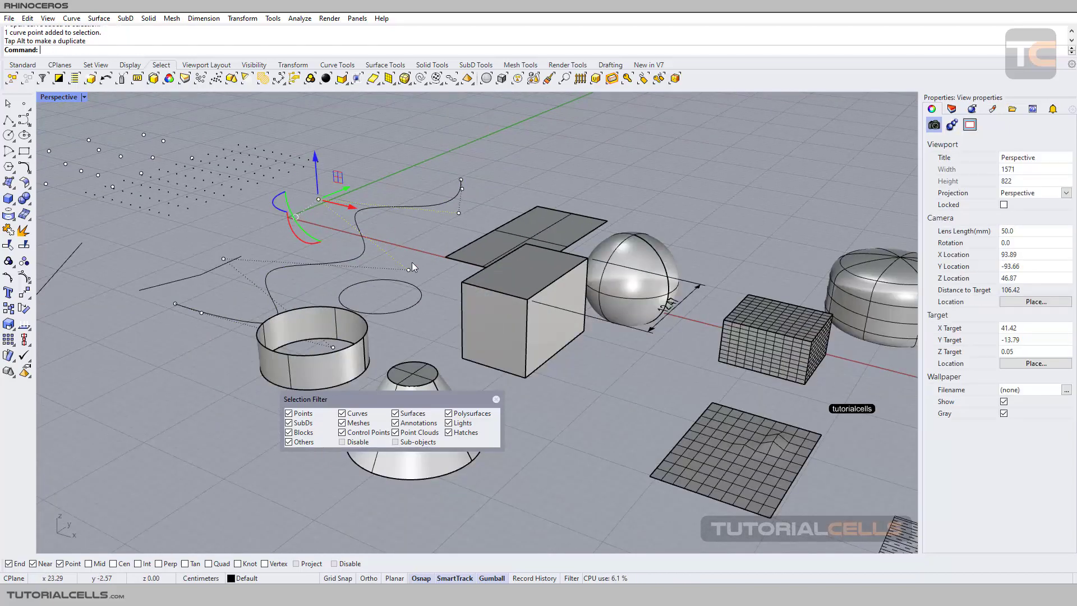
{"action": "left_click", "coordinate": [409, 267]}
{"action": "key", "text": "Escape"}
{"action": "scroll", "coordinate": [517, 314], "scroll_direction": "down", "scroll_amount": 4}
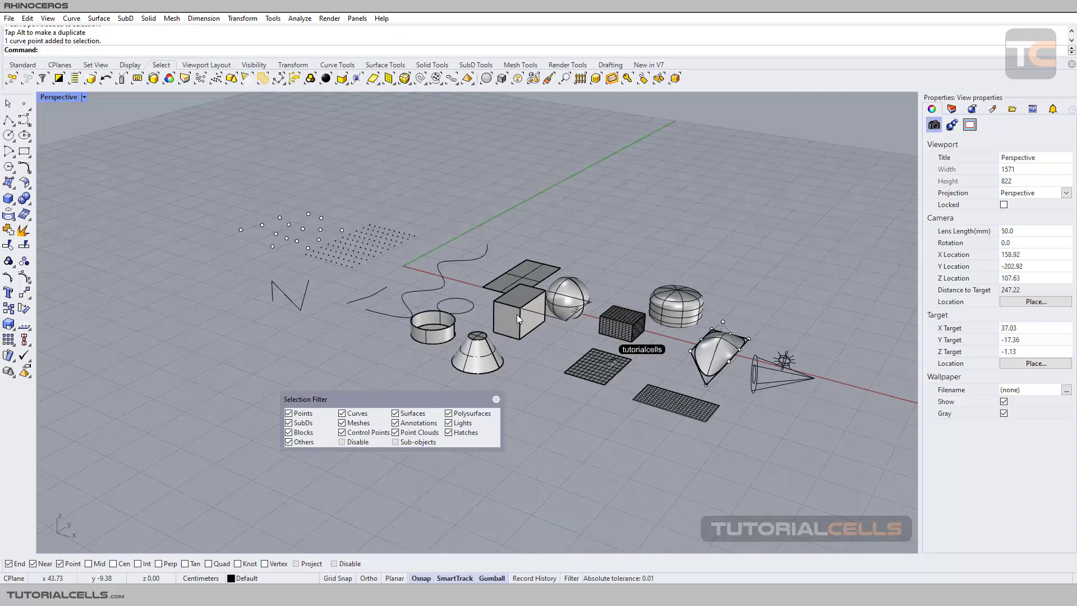
Step: Try to move the front corner control point of the curved SubD patch
{"action": "scroll", "coordinate": [516, 314], "scroll_direction": "down", "scroll_amount": 2}
{"action": "scroll", "coordinate": [578, 308], "scroll_direction": "up", "scroll_amount": 6}
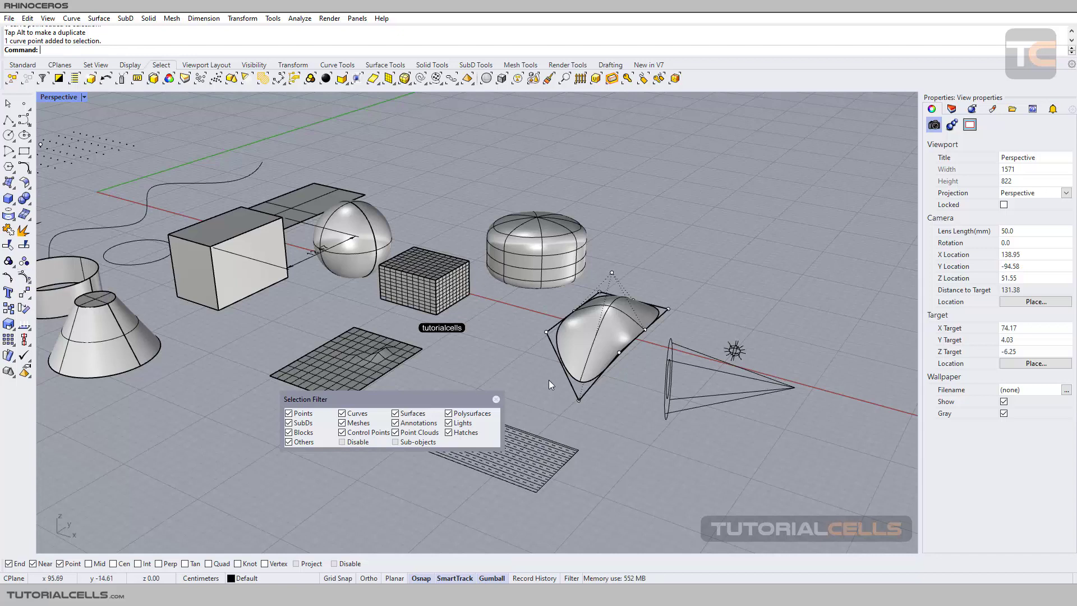
{"action": "left_click", "coordinate": [580, 402]}
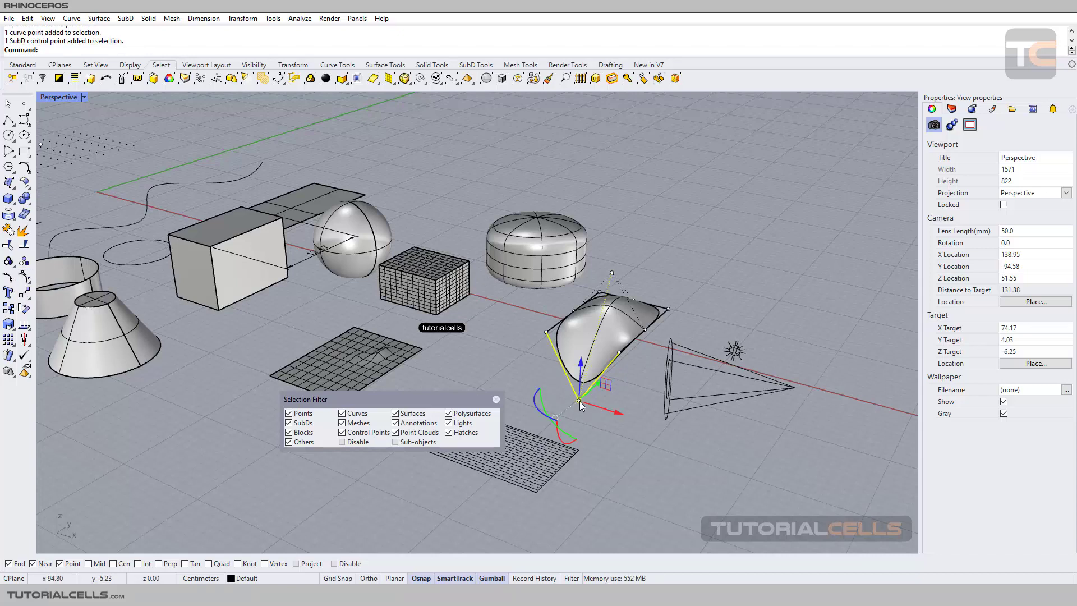
{"action": "left_click_drag", "start_coordinate": [582, 375], "coordinate": [631, 373]}
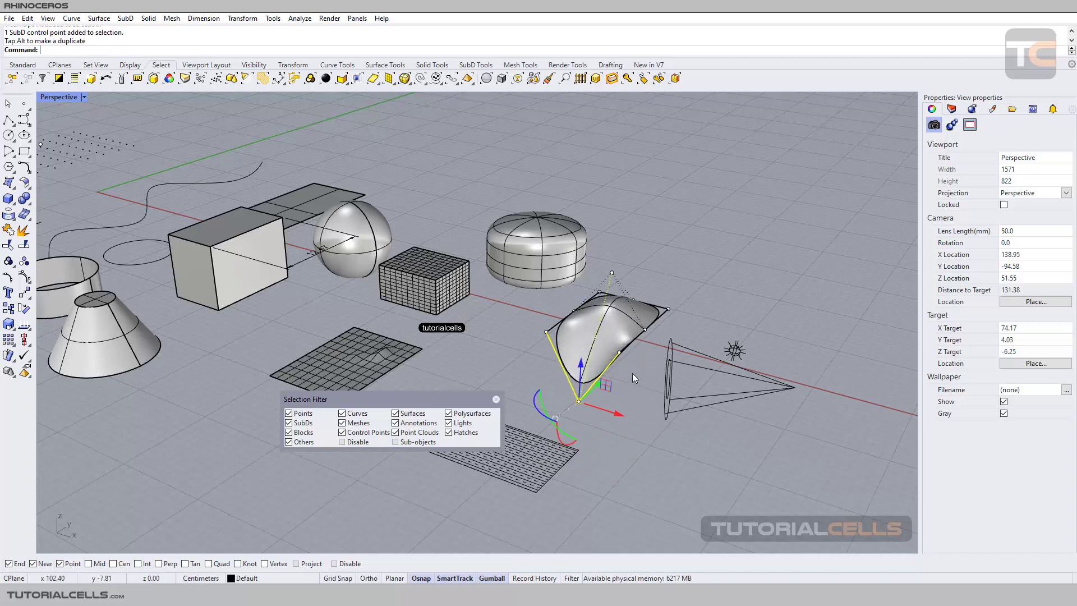
Step: Turn on the control points of the rounded SubD cylinder
{"action": "left_click", "coordinate": [540, 237]}
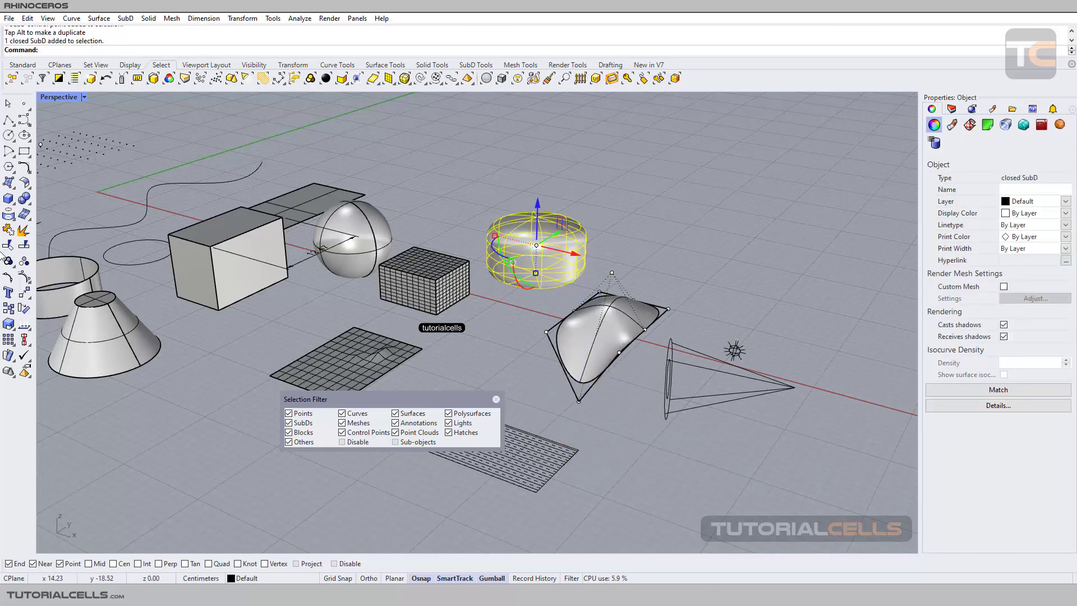
{"action": "left_click", "coordinate": [25, 277]}
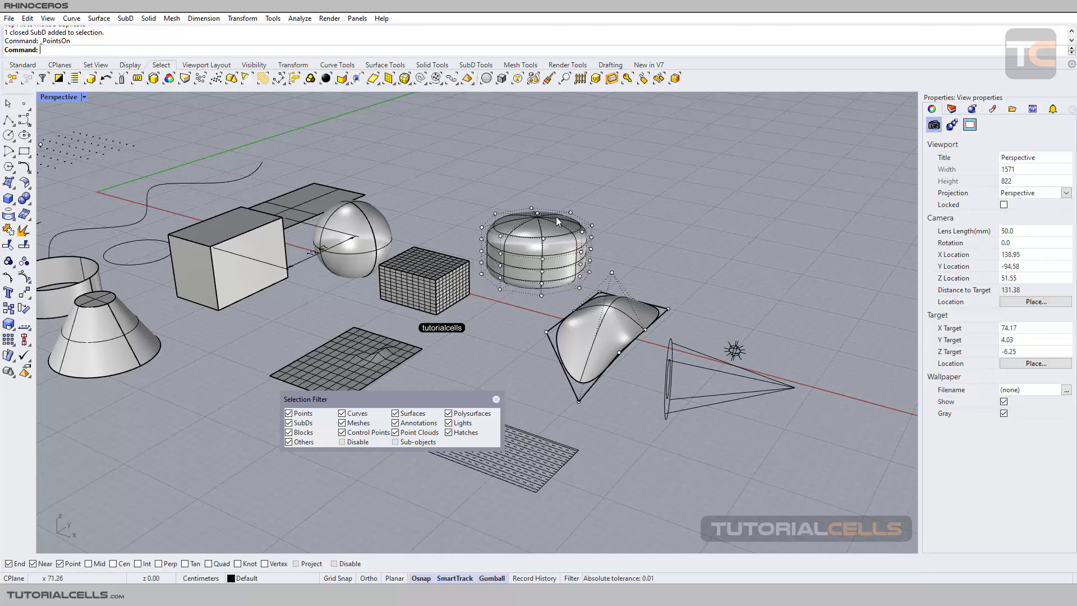
{"action": "scroll", "coordinate": [561, 218], "scroll_direction": "up", "scroll_amount": 5}
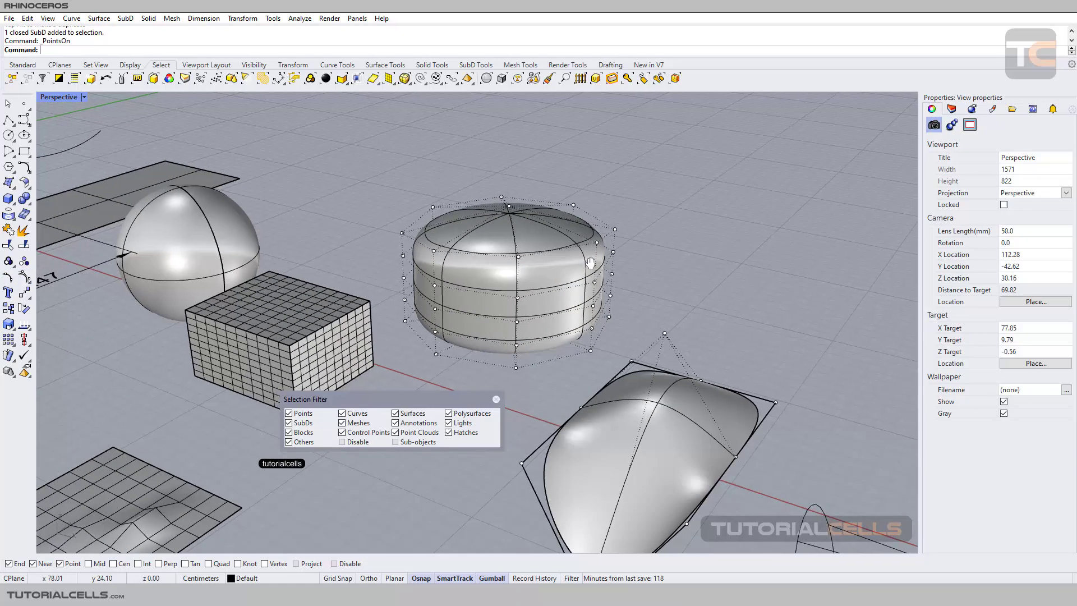
Step: Raise one rim control point of the rounded SubD cylinder, undo the move and clear the selection
{"action": "left_click", "coordinate": [624, 241]}
{"action": "left_click_drag", "start_coordinate": [628, 216], "coordinate": [633, 191]}
{"action": "key", "text": "ctrl+z"}
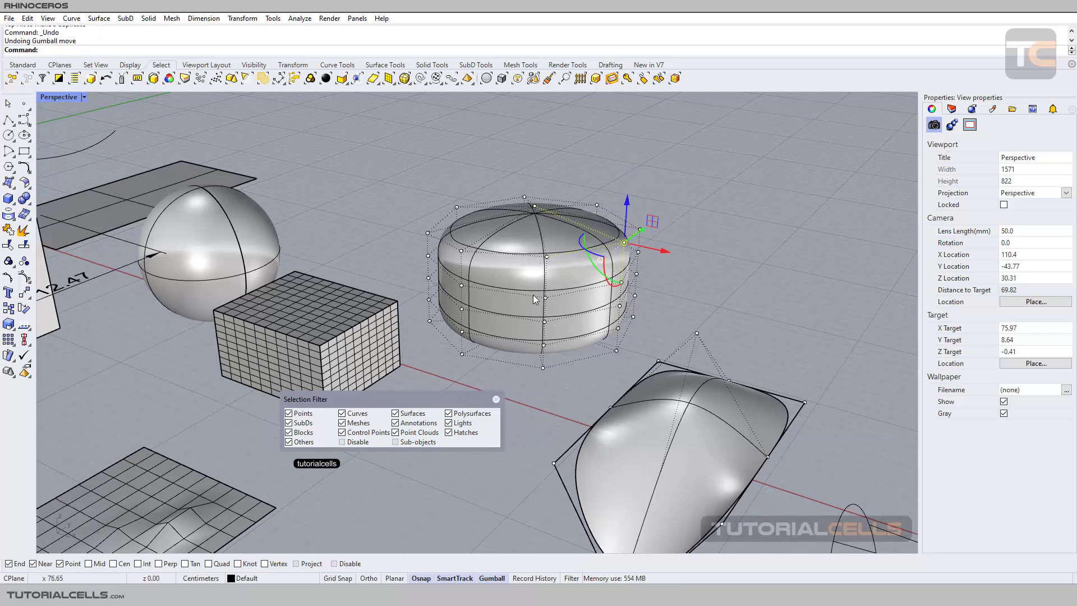
{"action": "left_click", "coordinate": [529, 385]}
{"action": "scroll", "coordinate": [533, 396], "scroll_direction": "down", "scroll_amount": 6}
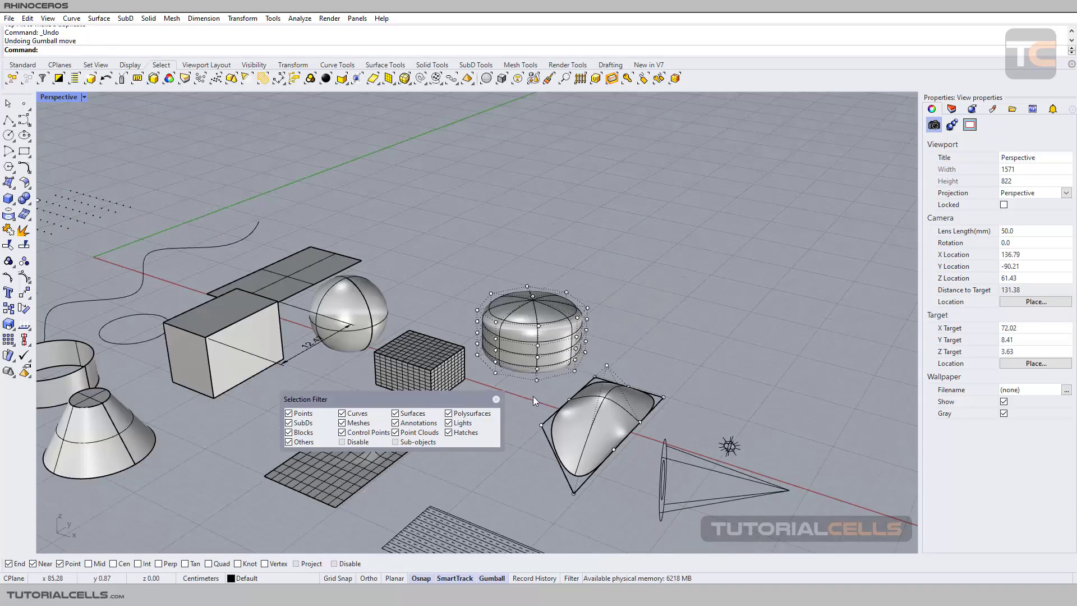
{"action": "right_click_drag", "start_coordinate": [533, 396], "coordinate": [586, 337], "text": "shift"}
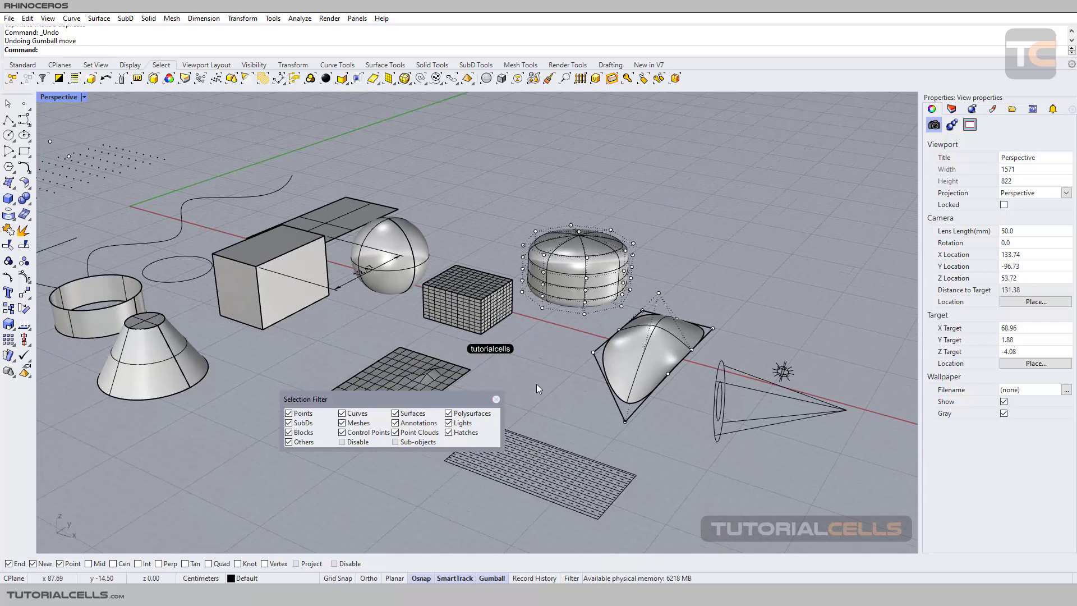
Step: Select the point cloud, clear the selection, and select the dashed hatch rectangle
{"action": "left_click", "coordinate": [119, 166]}
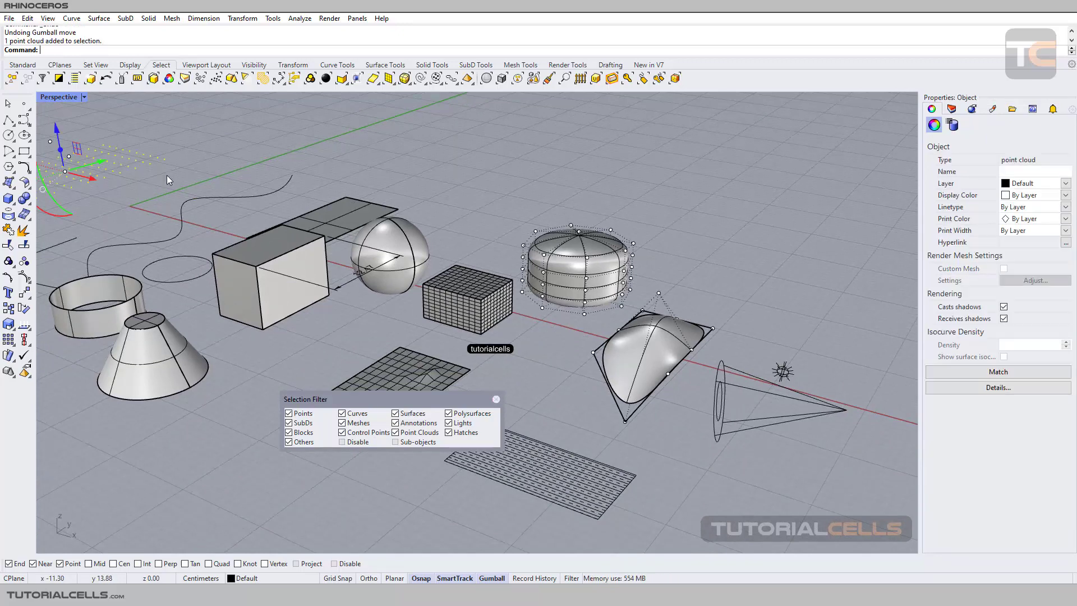
{"action": "left_click", "coordinate": [429, 210]}
{"action": "left_click", "coordinate": [537, 450]}
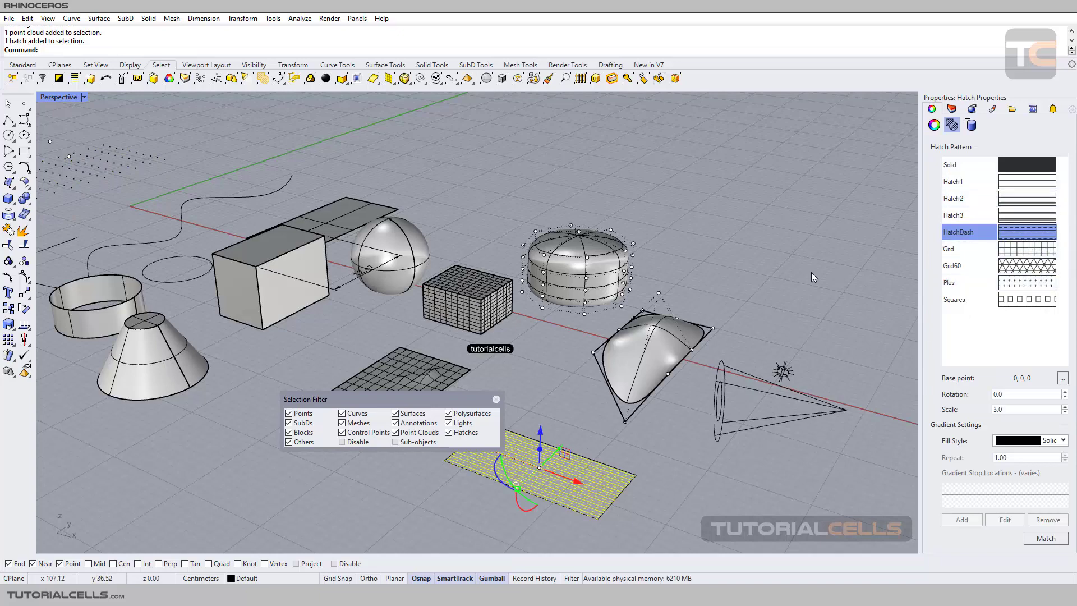
{"action": "right_click_drag", "start_coordinate": [577, 349], "coordinate": [620, 325], "text": "shift"}
Step: Reposition the Selection Filter slightly, select the mesh plane and the mesh box in turn, and clear the selection
{"action": "left_click_drag", "start_coordinate": [434, 397], "coordinate": [419, 411]}
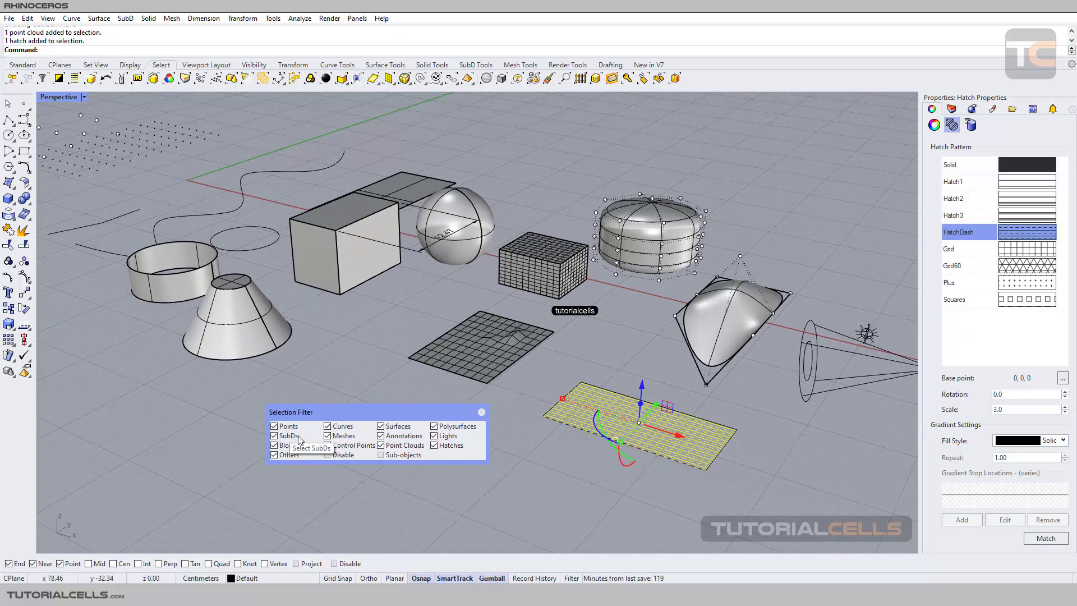
{"action": "left_click", "coordinate": [503, 359]}
{"action": "left_click", "coordinate": [527, 276]}
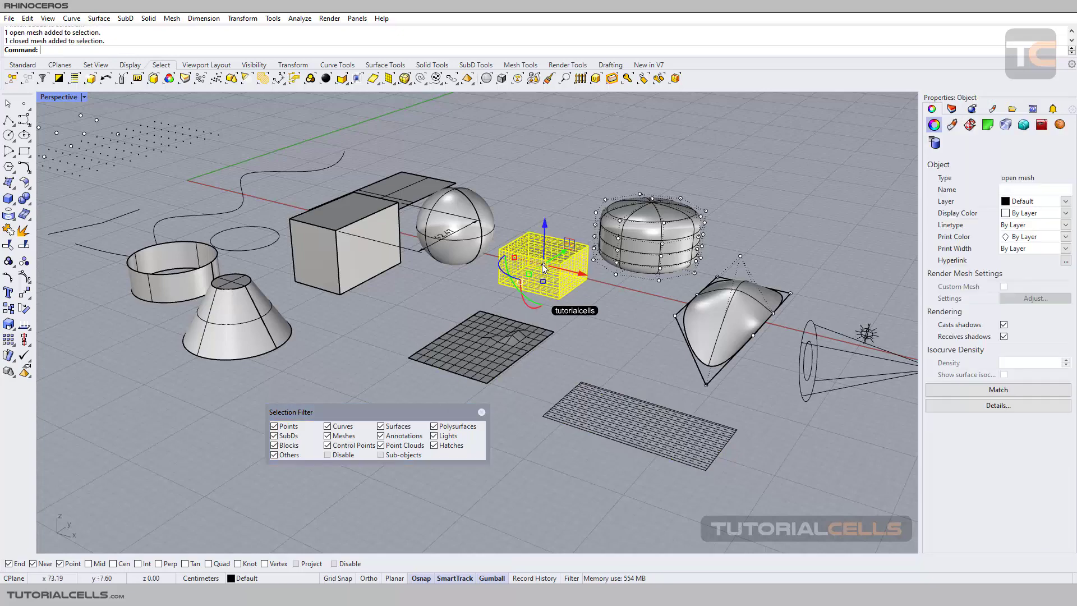
{"action": "left_click", "coordinate": [544, 373]}
Step: Turn off the control points of the SubD cylinder and the SubD patch
{"action": "scroll", "coordinate": [638, 315], "scroll_direction": "up", "scroll_amount": 3}
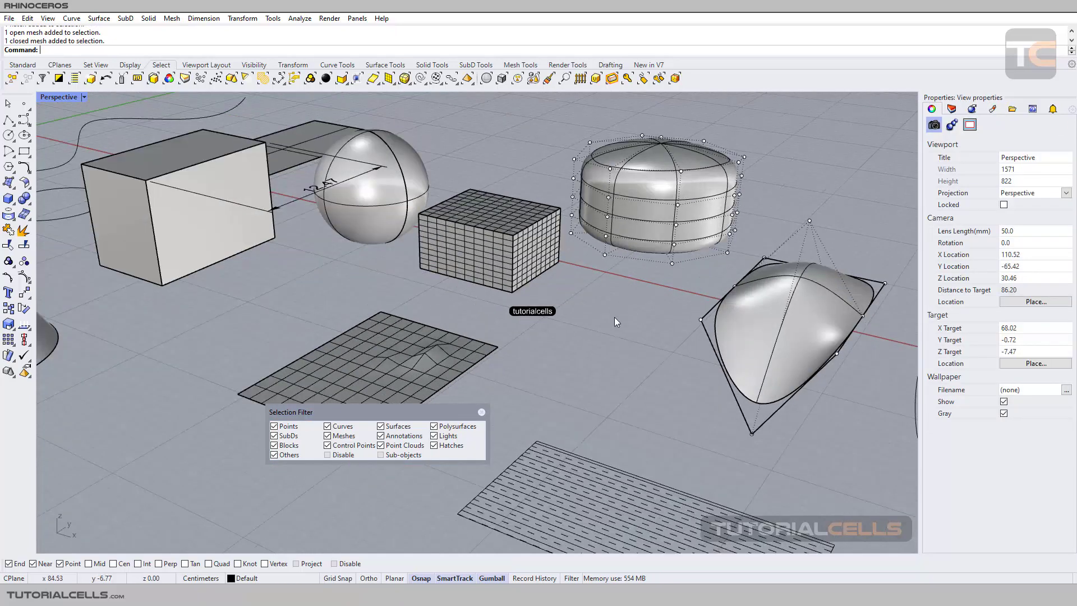
{"action": "right_click", "coordinate": [24, 278]}
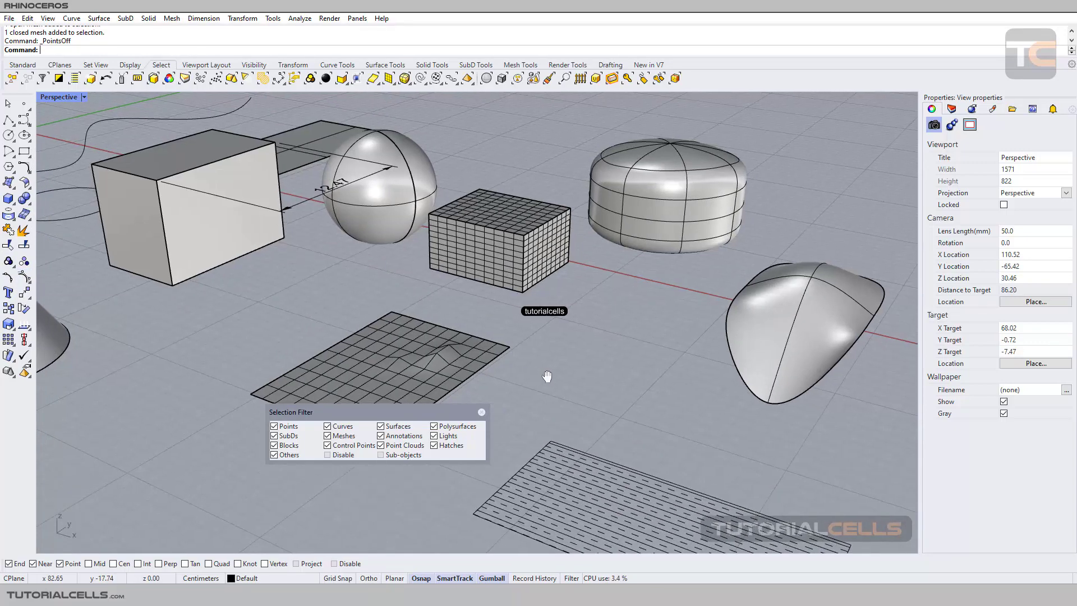
Step: Move the Selection Filter beside the mesh plane, and switch its Sub-objects option on and back off
{"action": "right_click_drag", "start_coordinate": [485, 368], "coordinate": [569, 369], "text": "shift"}
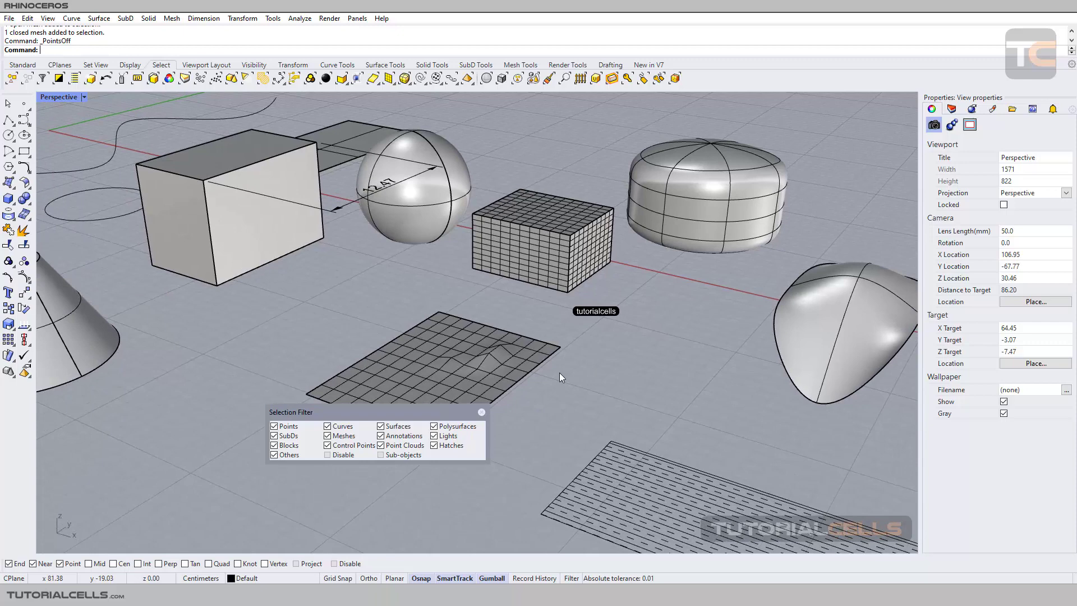
{"action": "left_click_drag", "start_coordinate": [428, 409], "coordinate": [332, 357]}
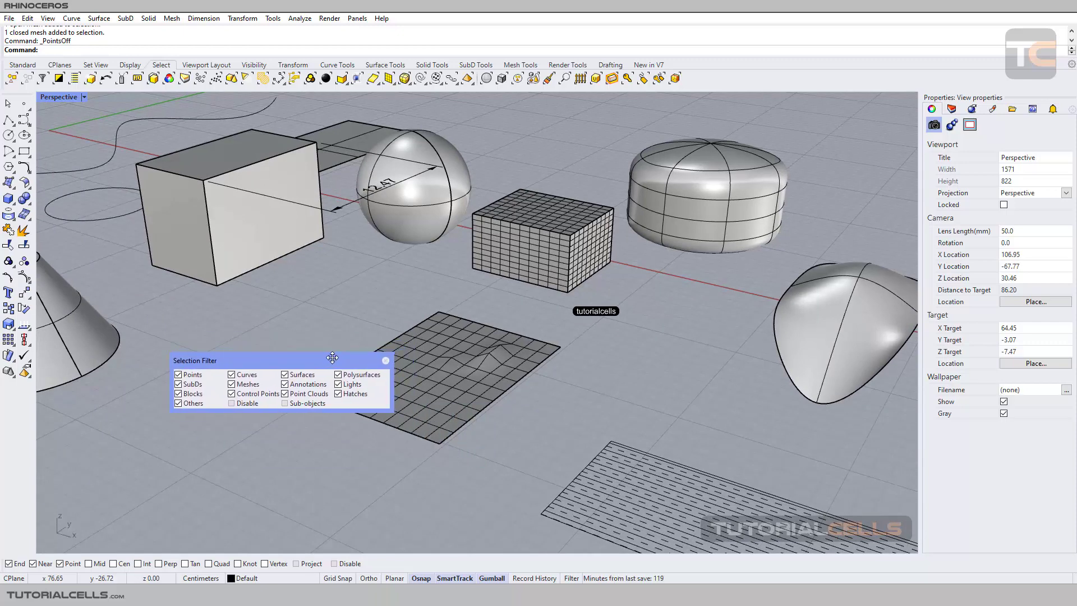
{"action": "left_click", "coordinate": [308, 404]}
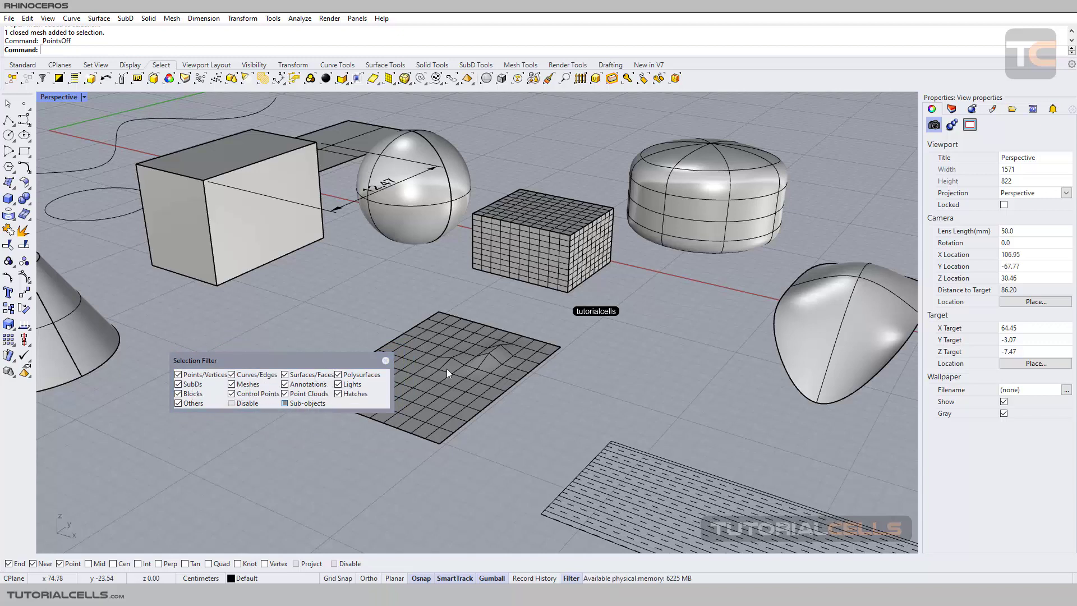
{"action": "right_click_drag", "start_coordinate": [617, 348], "coordinate": [633, 355], "text": "shift"}
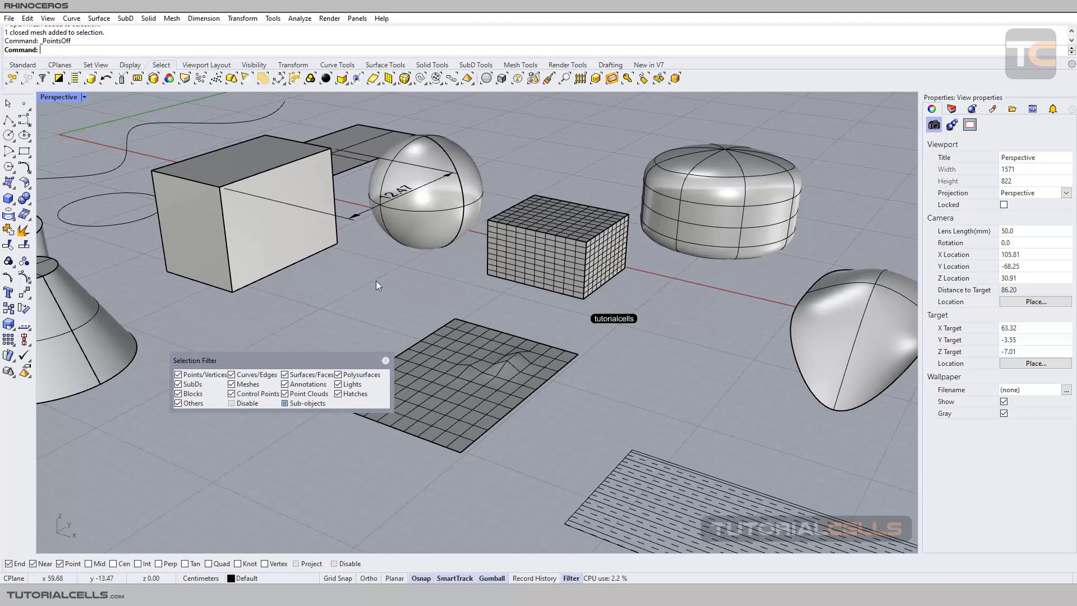
{"action": "left_click", "coordinate": [285, 405]}
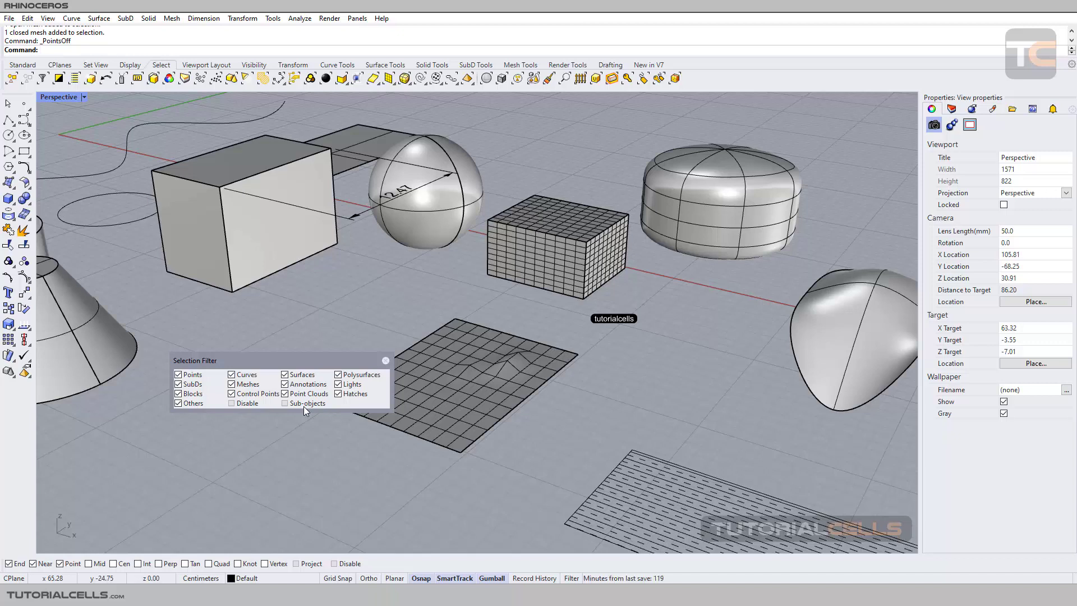
Step: With Sub-objects off, select the rounded SubD cylinder, the mesh box, the mesh plane and the solid box as whole objects in turn
{"action": "left_click", "coordinate": [712, 219]}
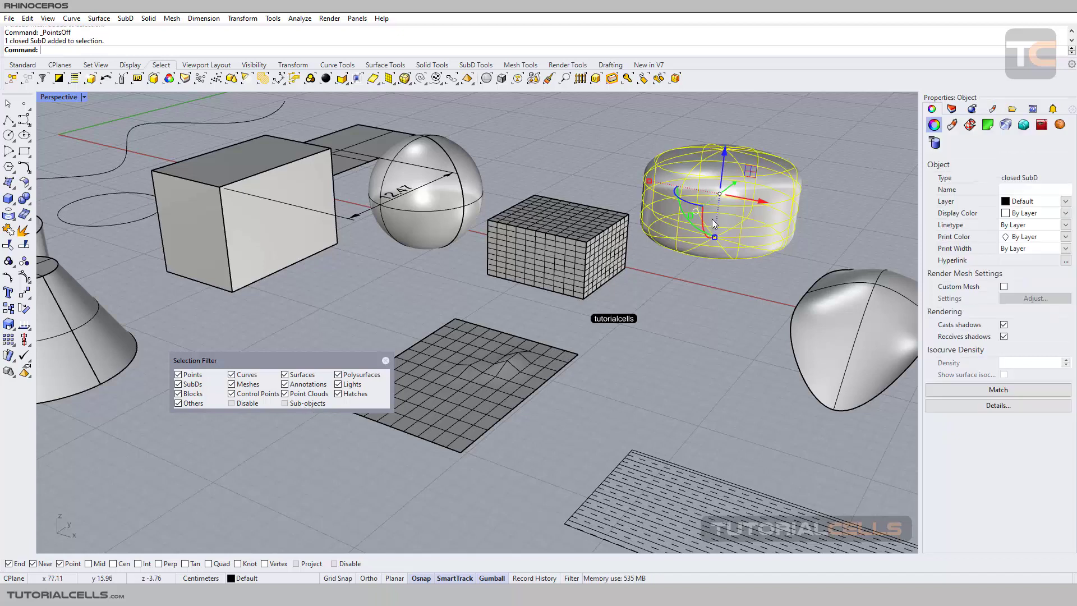
{"action": "left_click", "coordinate": [609, 240]}
{"action": "left_click", "coordinate": [530, 342]}
{"action": "left_click", "coordinate": [559, 254]}
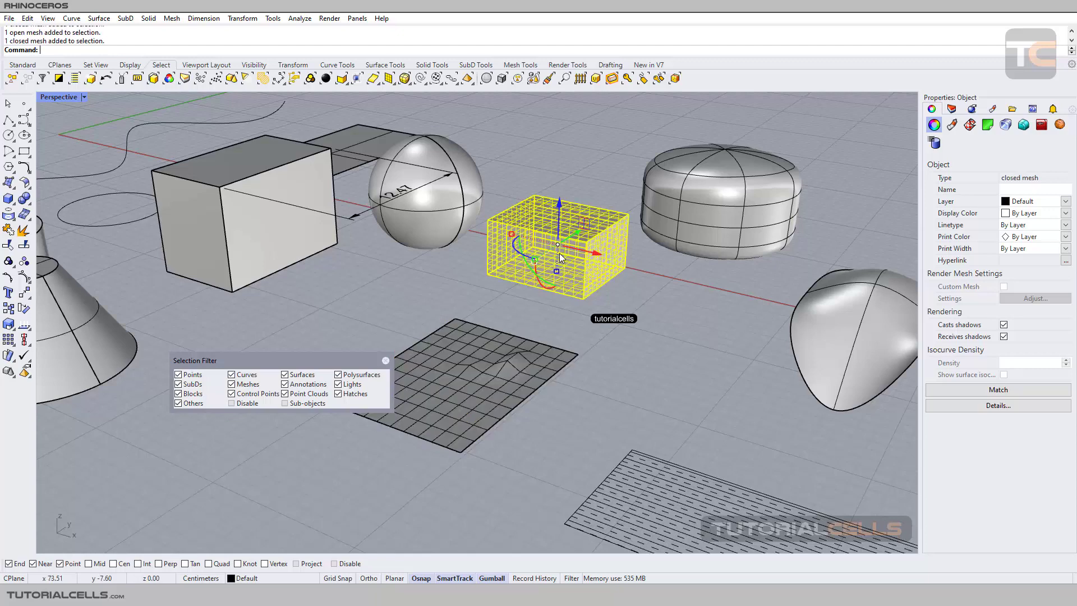
{"action": "left_click", "coordinate": [256, 235]}
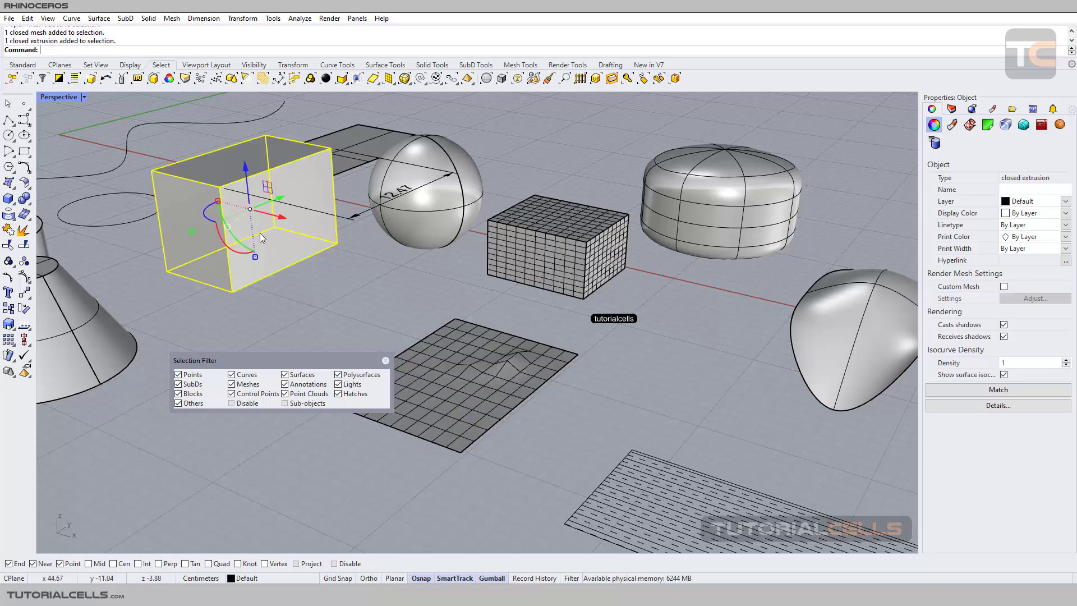
Step: Select the whole mesh plane, the whole rounded SubD cylinder and the mesh plane again, and clear the selection
{"action": "left_click", "coordinate": [455, 352]}
{"action": "left_click", "coordinate": [710, 200]}
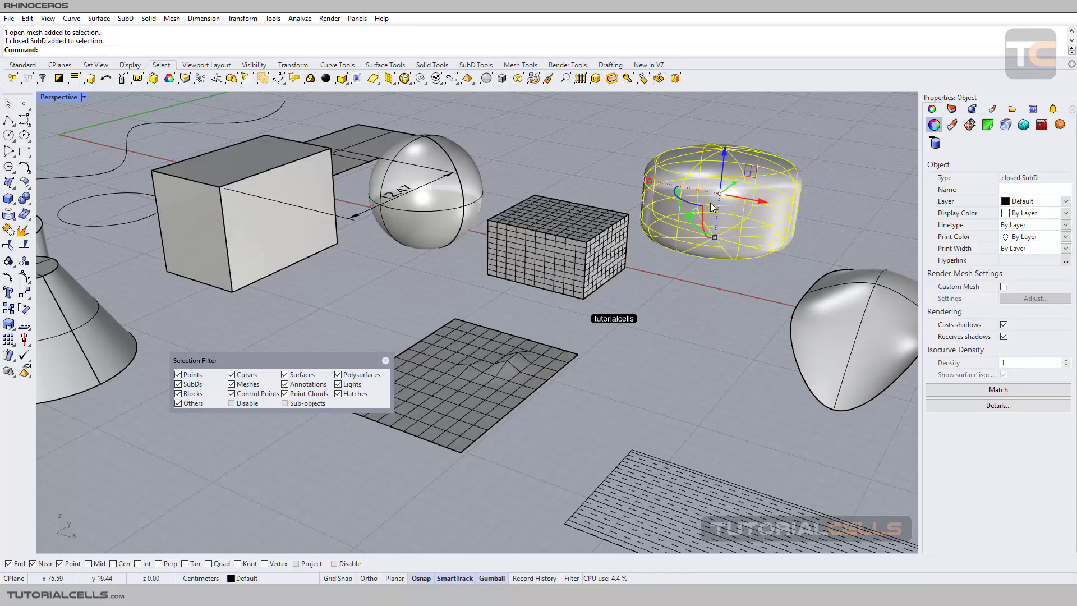
{"action": "scroll", "coordinate": [686, 222], "scroll_direction": "up", "scroll_amount": 3}
{"action": "scroll", "coordinate": [654, 235], "scroll_direction": "down", "scroll_amount": 3}
{"action": "right_click_drag", "start_coordinate": [654, 234], "coordinate": [702, 232], "text": "shift"}
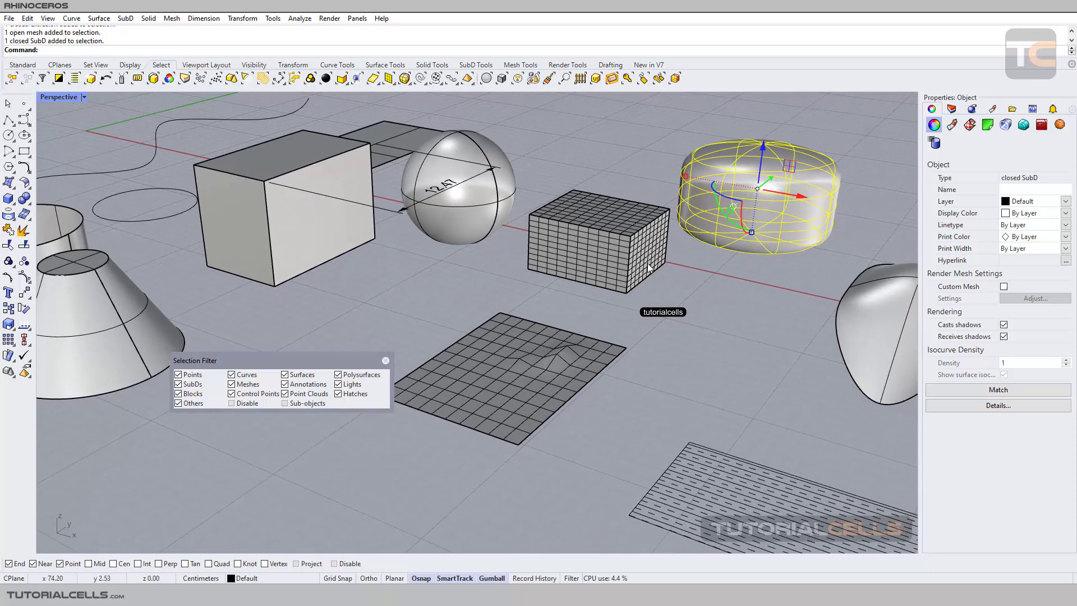
{"action": "scroll", "coordinate": [519, 360], "scroll_direction": "up", "scroll_amount": 2}
{"action": "left_click", "coordinate": [519, 361]}
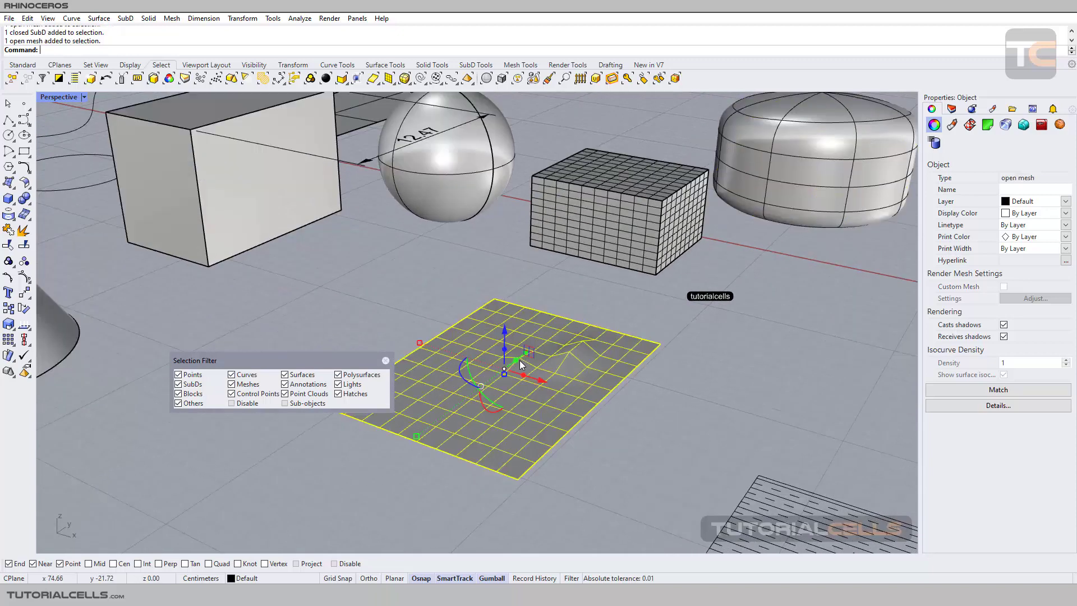
{"action": "left_click", "coordinate": [629, 320]}
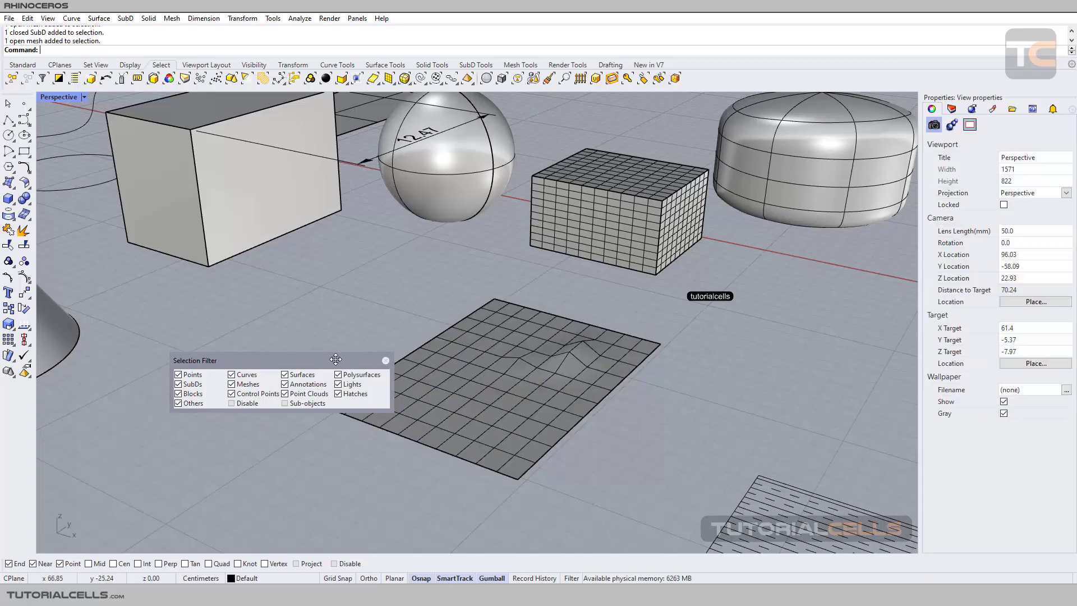
Step: Shift the Selection Filter off the mesh plane, enable Sub-objects, and select a single face of the mesh plane
{"action": "left_click_drag", "start_coordinate": [336, 360], "coordinate": [316, 349]}
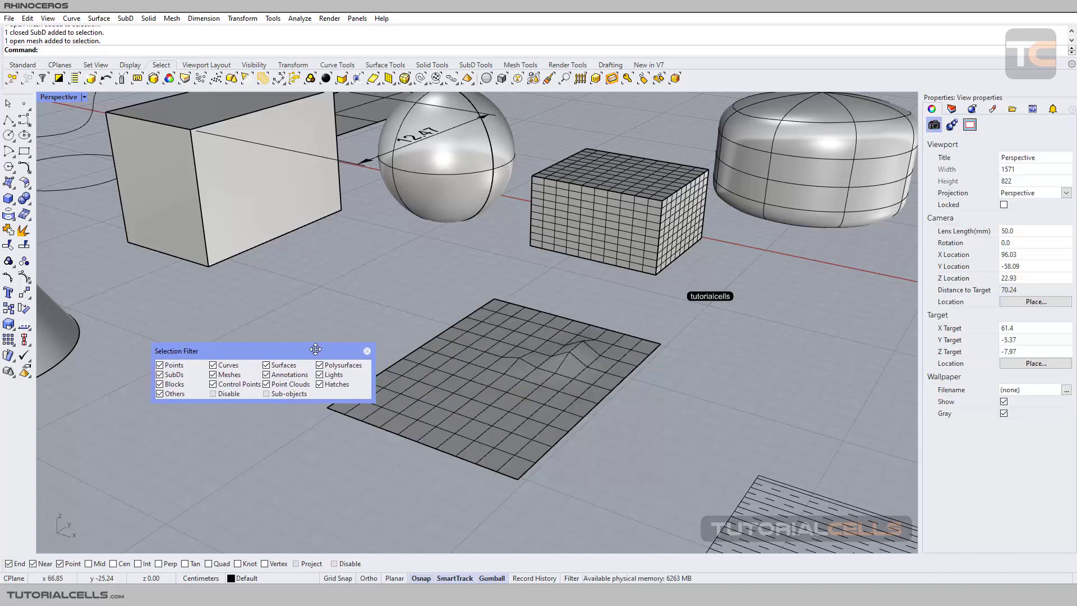
{"action": "left_click", "coordinate": [283, 393]}
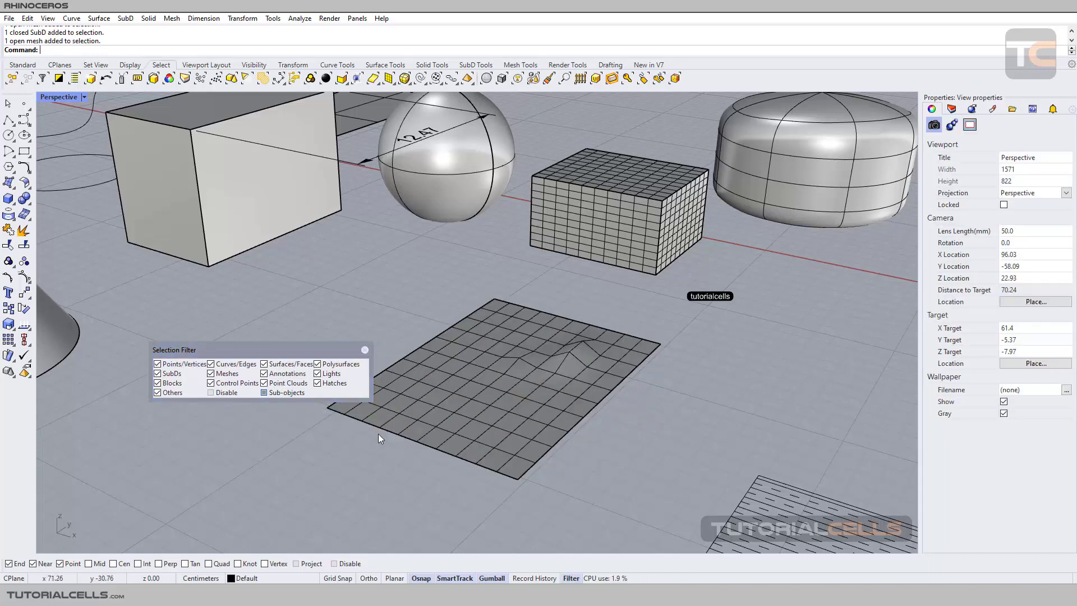
{"action": "left_click", "coordinate": [527, 408]}
{"action": "scroll", "coordinate": [527, 409], "scroll_direction": "up", "scroll_amount": 3}
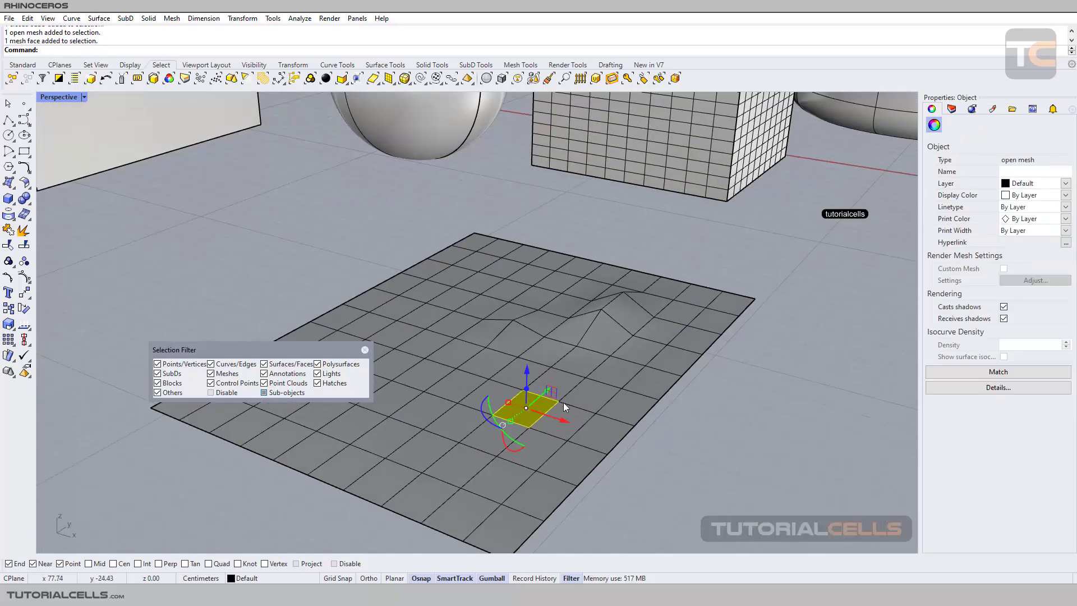
{"action": "scroll", "coordinate": [563, 402], "scroll_direction": "down", "scroll_amount": 3}
{"action": "right_click_drag", "start_coordinate": [563, 402], "coordinate": [610, 380], "text": "shift"}
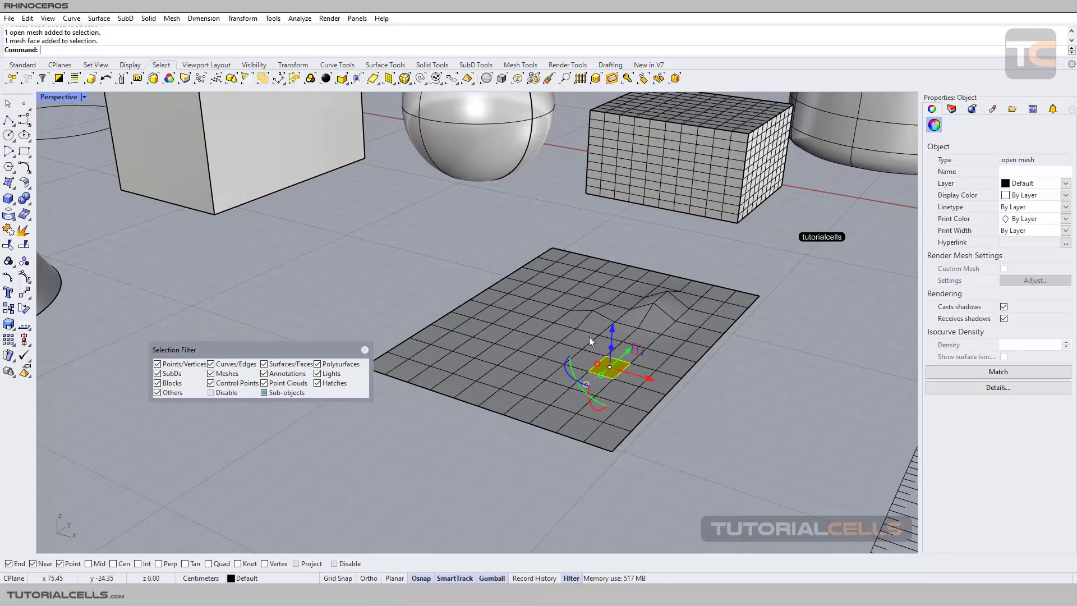
Step: Select an edge, a vertex, another face and another edge of the mesh plane one after another
{"action": "scroll", "coordinate": [537, 363], "scroll_direction": "up", "scroll_amount": 1}
{"action": "left_click", "coordinate": [547, 365]}
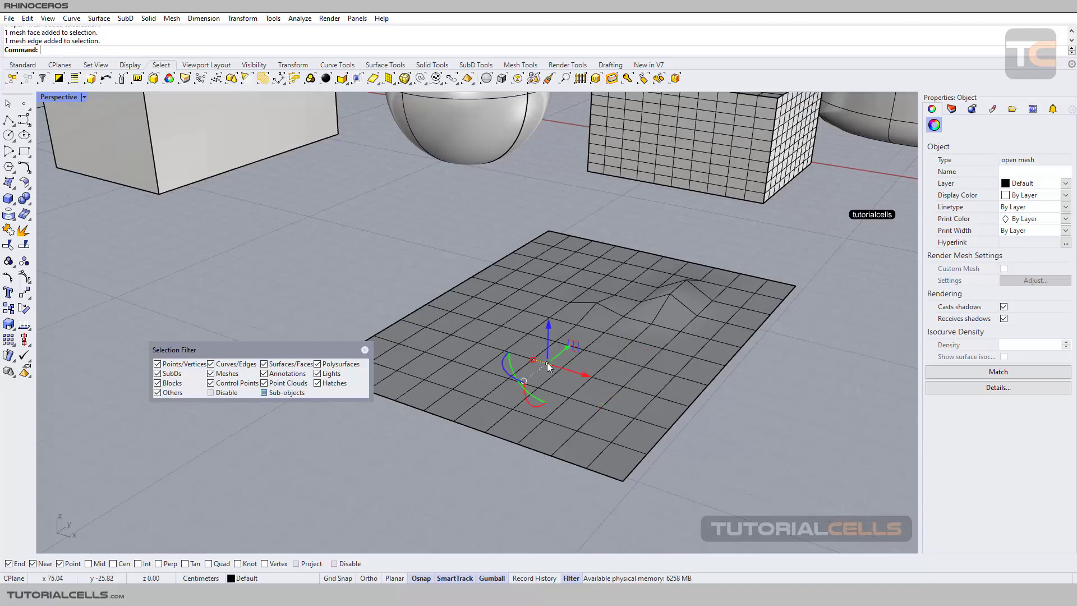
{"action": "left_click", "coordinate": [480, 369]}
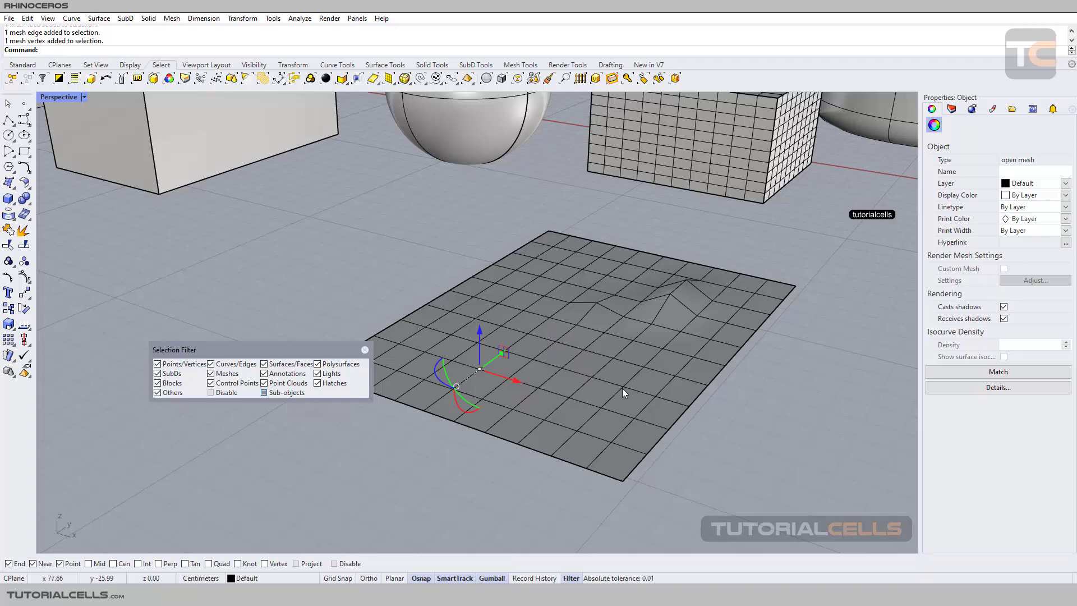
{"action": "left_click", "coordinate": [629, 412]}
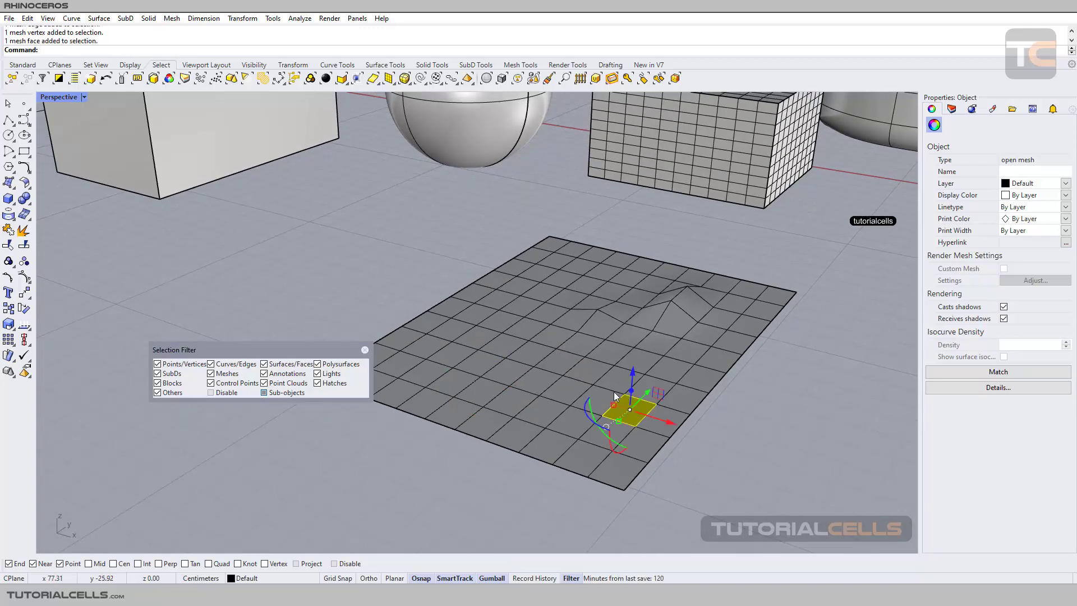
{"action": "left_click", "coordinate": [610, 390]}
Step: Select one side face of the rounded SubD cylinder, followed by the edge beside it and an edge on its top
{"action": "right_click_drag", "start_coordinate": [726, 240], "coordinate": [562, 348], "text": "shift"}
{"action": "left_click", "coordinate": [752, 177]}
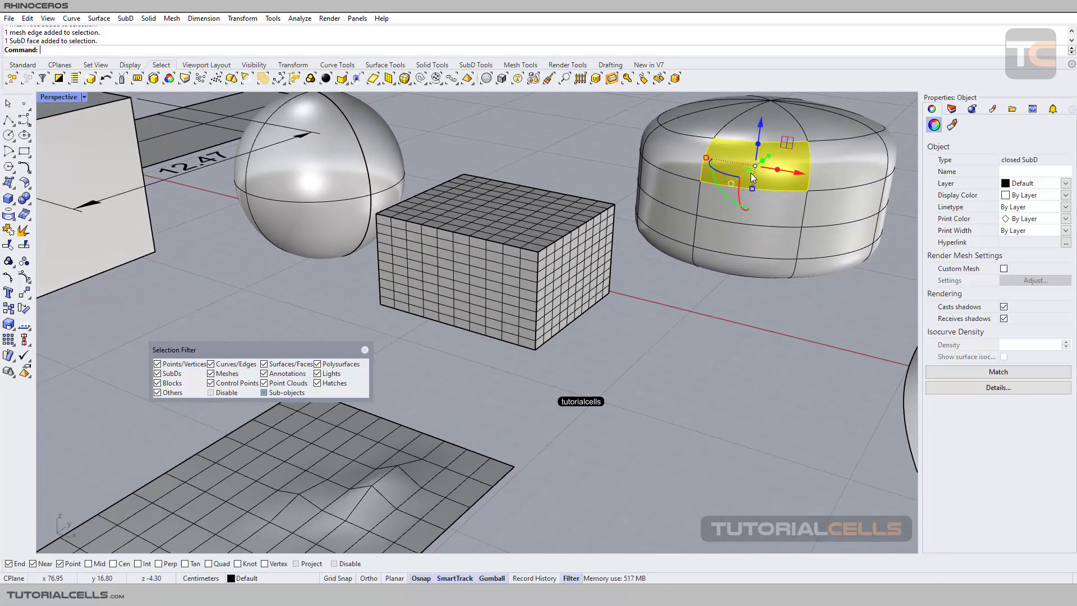
{"action": "left_click", "coordinate": [810, 152]}
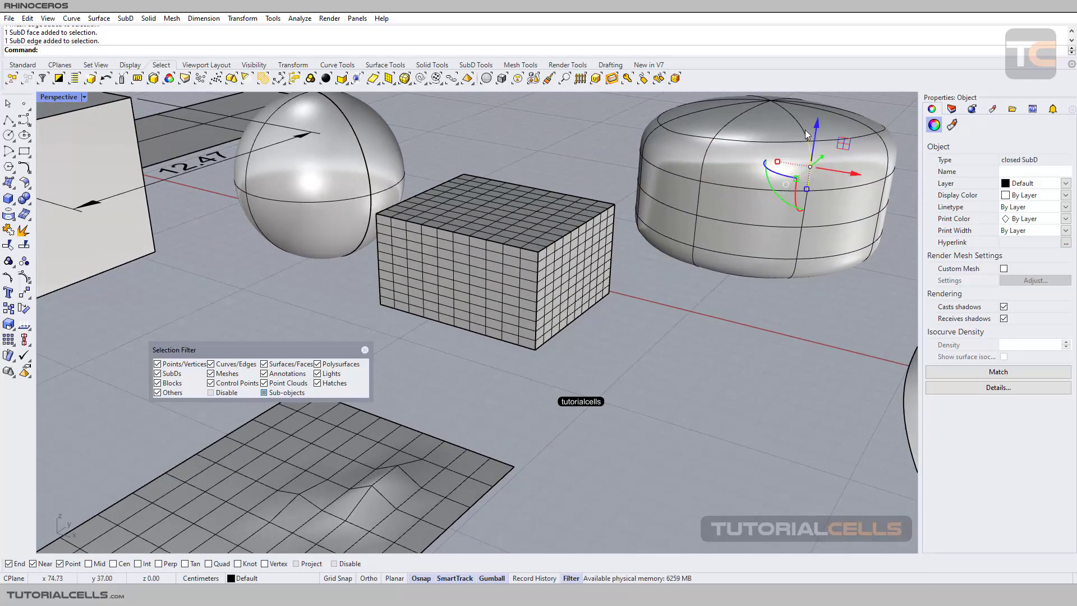
{"action": "scroll", "coordinate": [794, 131], "scroll_direction": "down", "scroll_amount": 4}
Step: Select individual side faces and top edges of the solid box in turn, ending on its narrow front face
{"action": "right_click_drag", "start_coordinate": [695, 213], "coordinate": [766, 212], "text": "shift"}
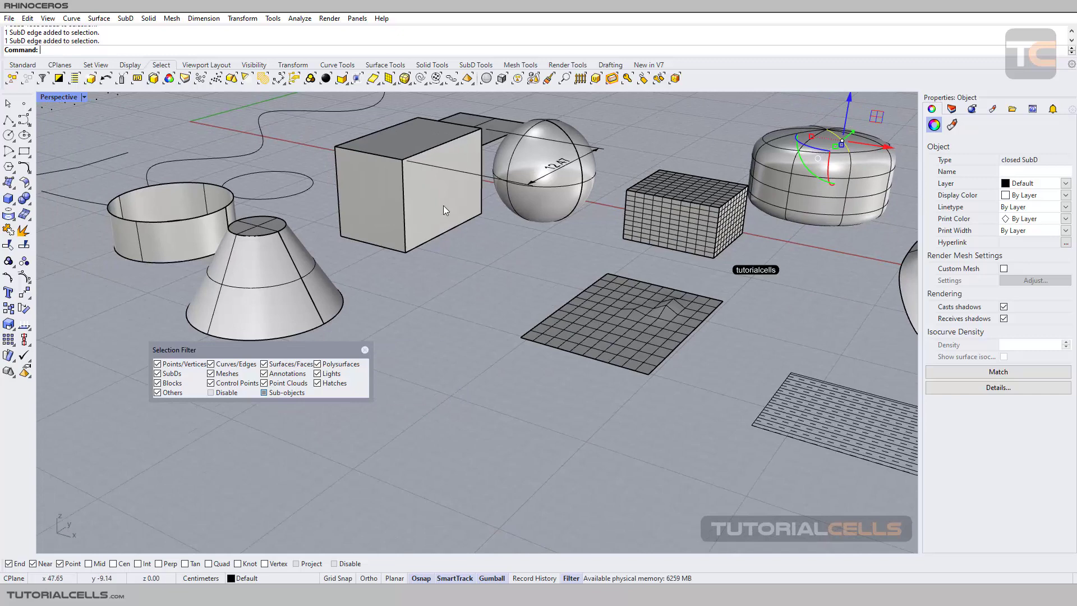
{"action": "left_click", "coordinate": [443, 210]}
{"action": "left_click", "coordinate": [372, 197]}
{"action": "left_click", "coordinate": [411, 156]}
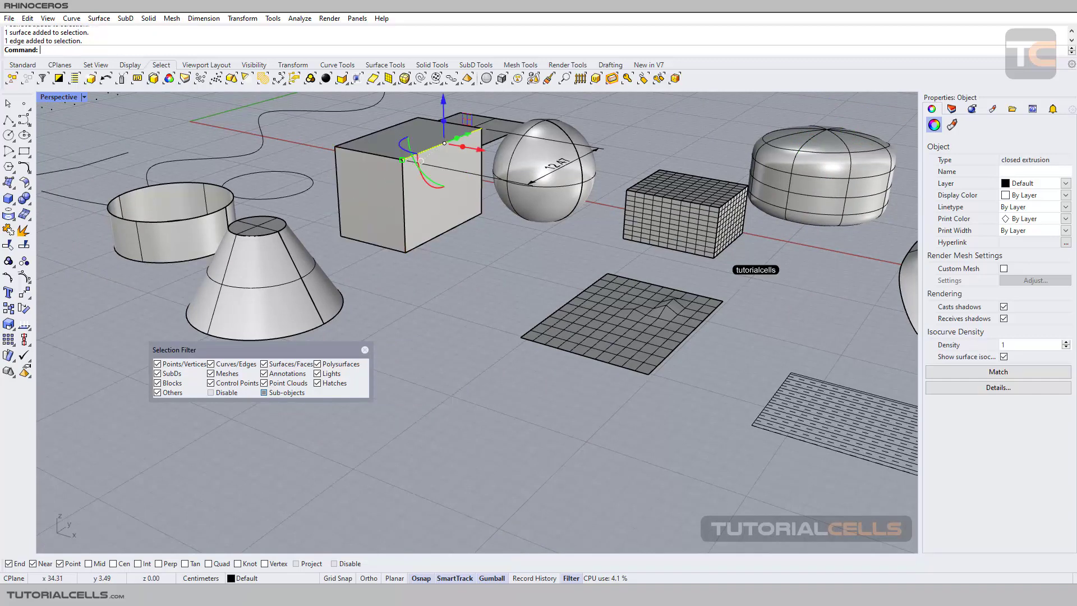
{"action": "scroll", "coordinate": [412, 156], "scroll_direction": "up", "scroll_amount": 2}
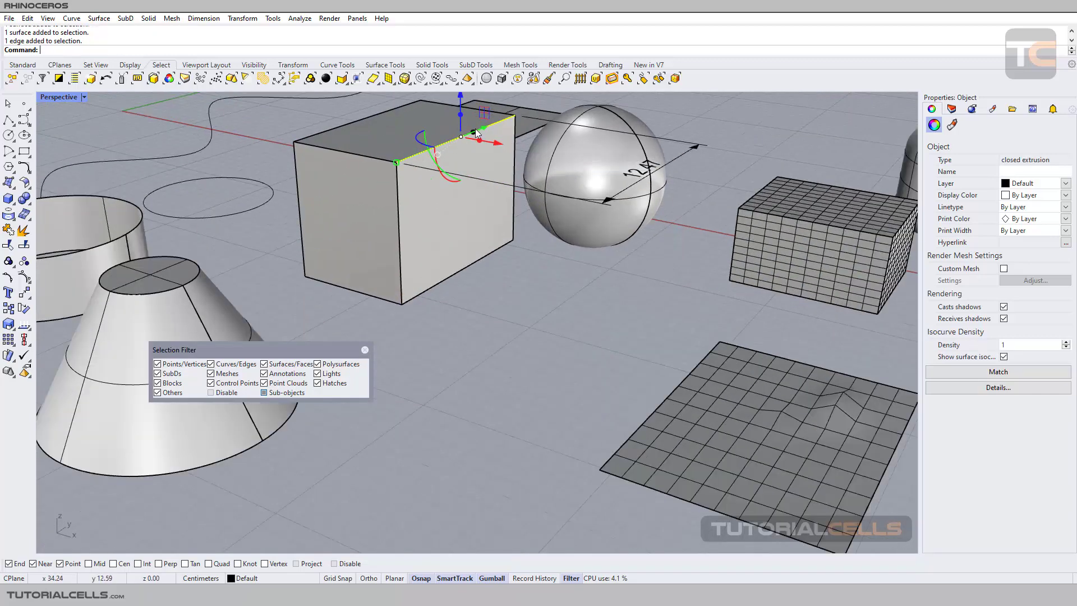
{"action": "left_click", "coordinate": [377, 159]}
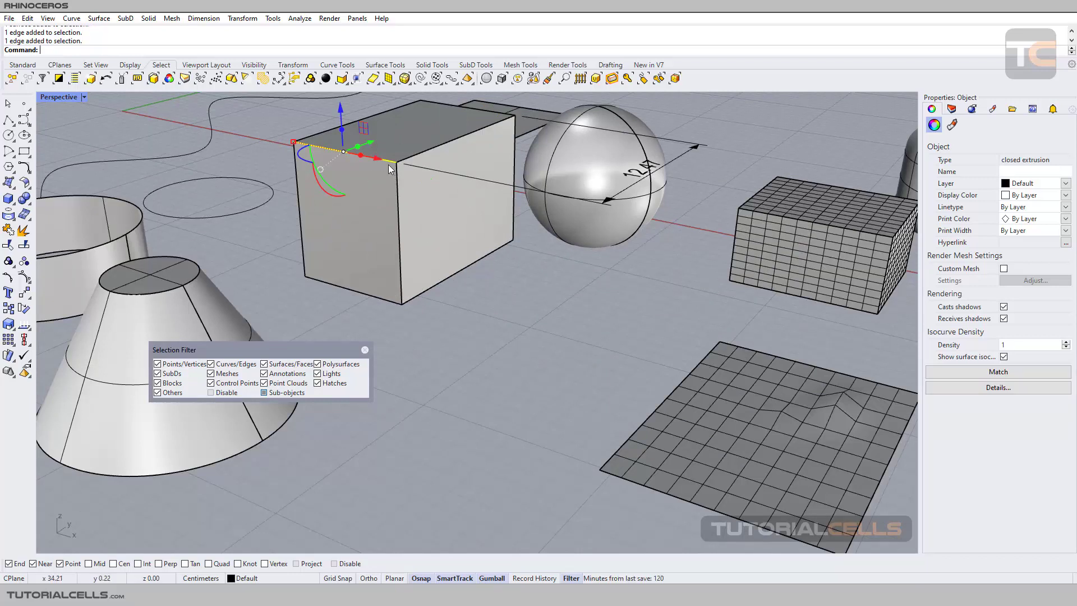
{"action": "left_click", "coordinate": [375, 193]}
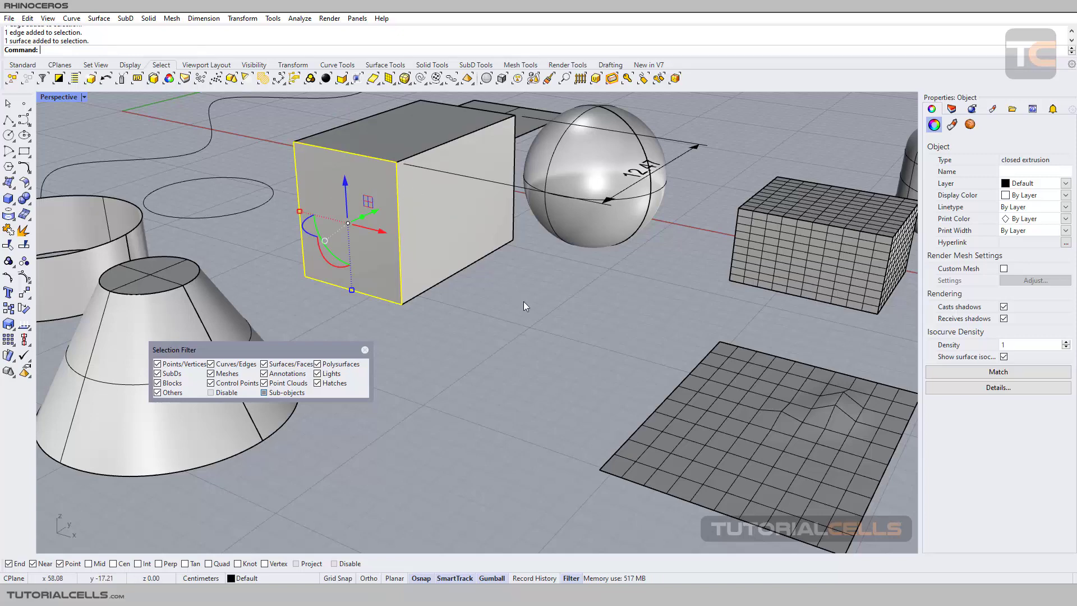
Step: Select a single face, an edge and a vertex near the bump of the mesh plane in turn
{"action": "right_click_drag", "start_coordinate": [523, 301], "coordinate": [479, 262], "text": "shift"}
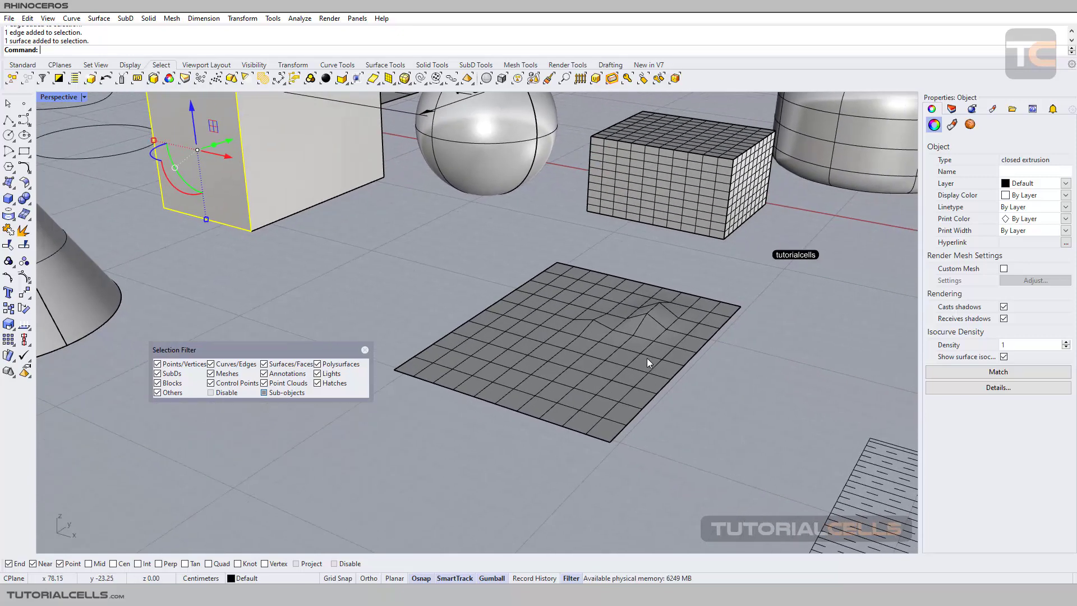
{"action": "scroll", "coordinate": [608, 353], "scroll_direction": "up", "scroll_amount": 4}
{"action": "left_click", "coordinate": [604, 351]}
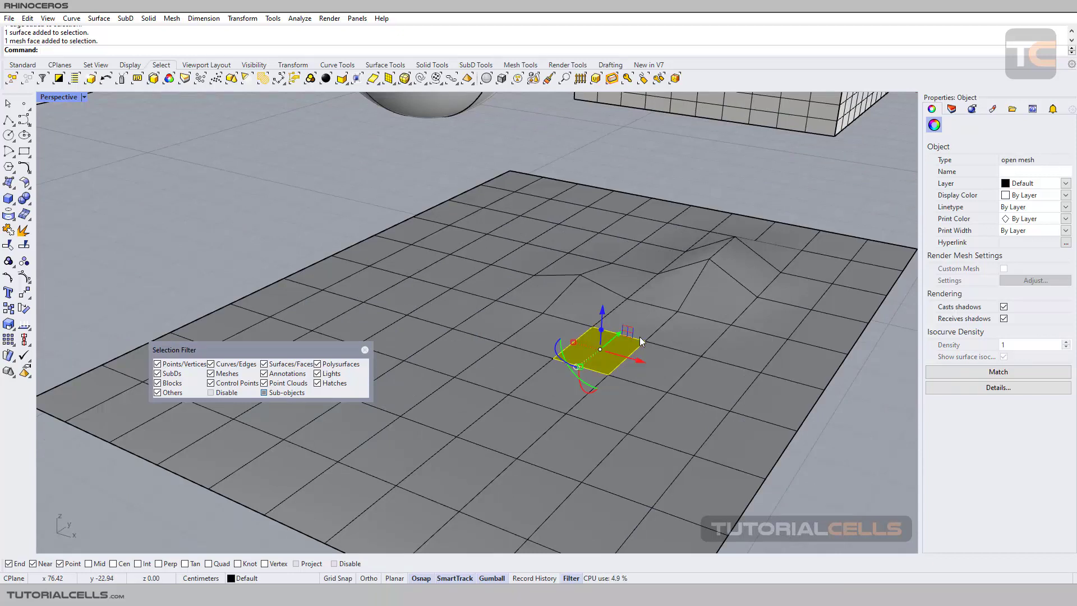
{"action": "left_click", "coordinate": [650, 341]}
{"action": "left_click", "coordinate": [593, 328]}
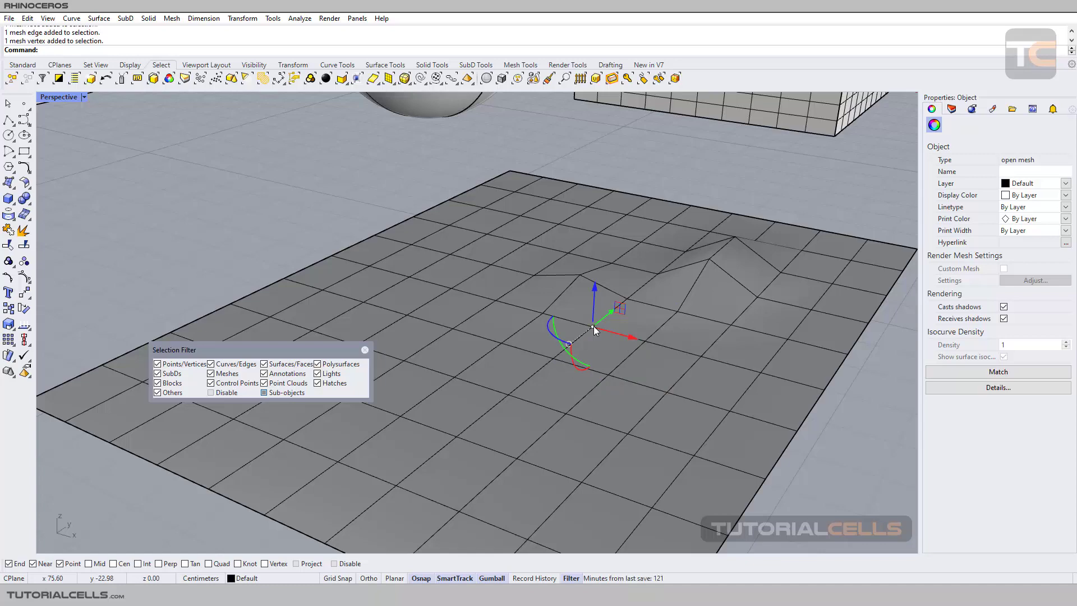
Step: Select an upper side face of the rounded SubD cylinder, the edge next to it and a top edge in turn
{"action": "scroll", "coordinate": [593, 325], "scroll_direction": "down", "scroll_amount": 5}
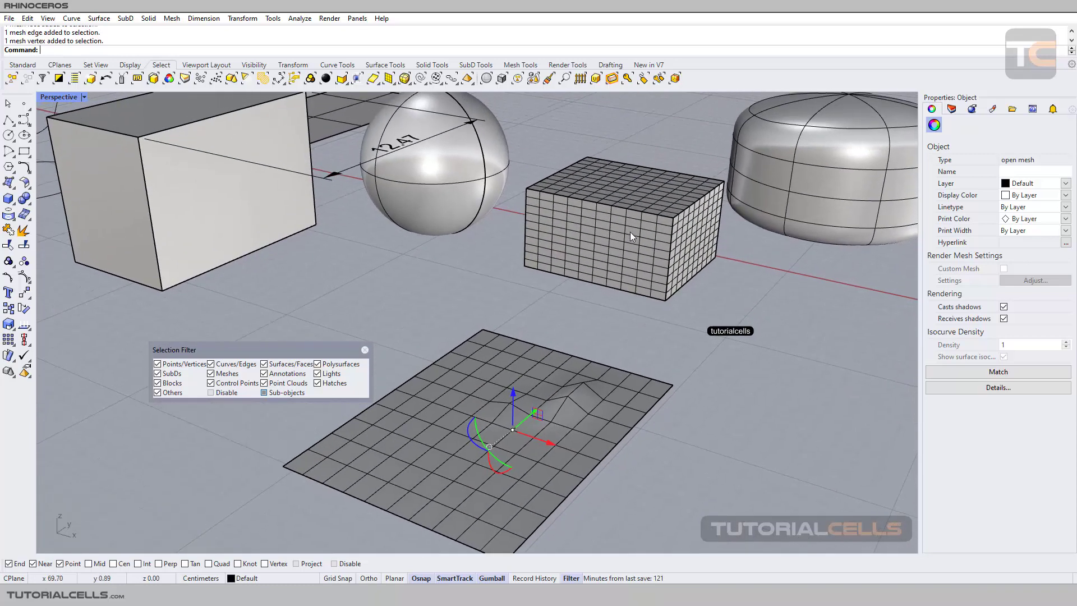
{"action": "right_click_drag", "start_coordinate": [699, 232], "coordinate": [711, 213]}
{"action": "left_click", "coordinate": [711, 213]}
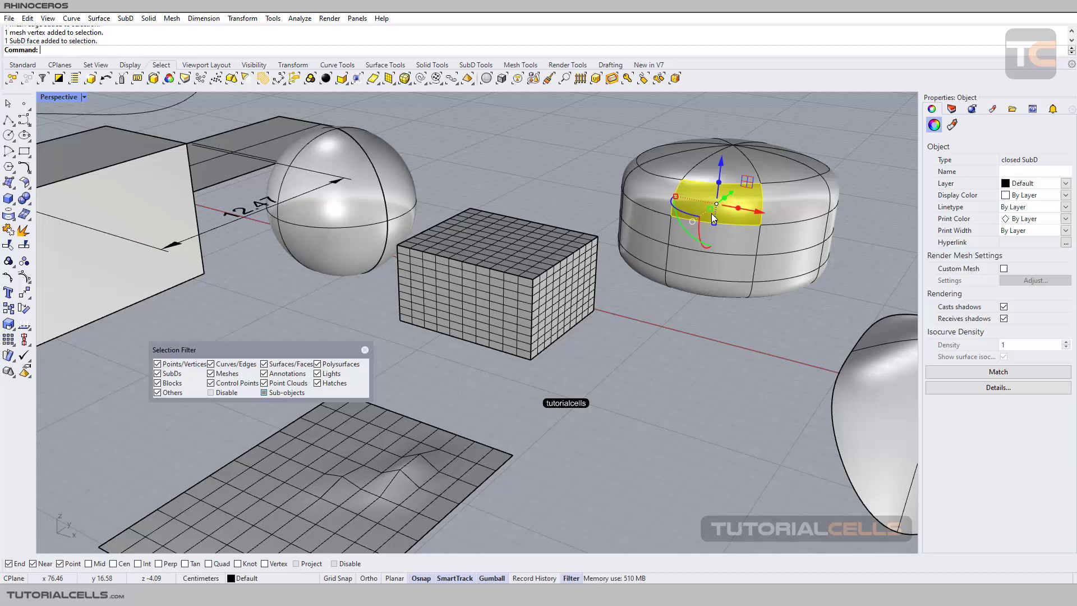
{"action": "left_click", "coordinate": [784, 194]}
{"action": "left_click", "coordinate": [756, 168]}
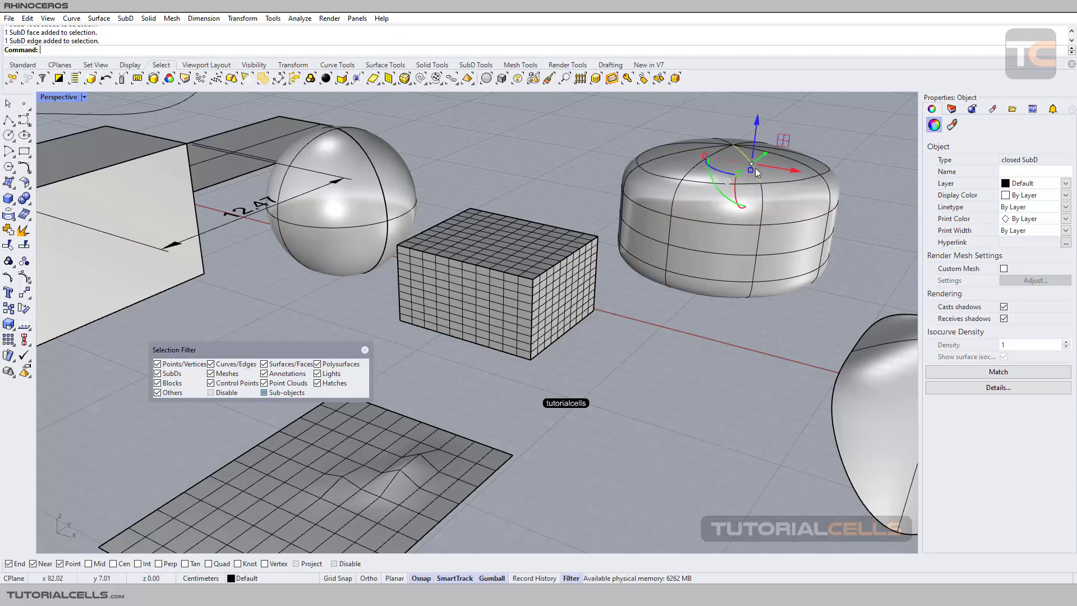
Step: Move a side vertex of the rounded SubD cylinder, undo the move, and turn off Sub-objects in the Selection Filter
{"action": "left_click_drag", "start_coordinate": [759, 227], "coordinate": [785, 216]}
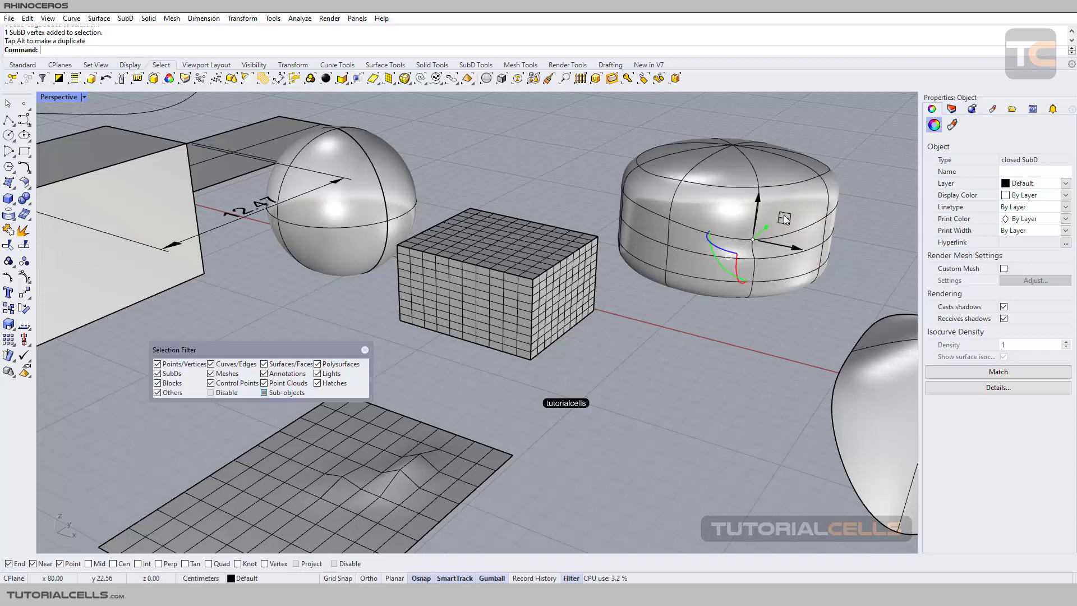
{"action": "key", "text": "ctrl+z"}
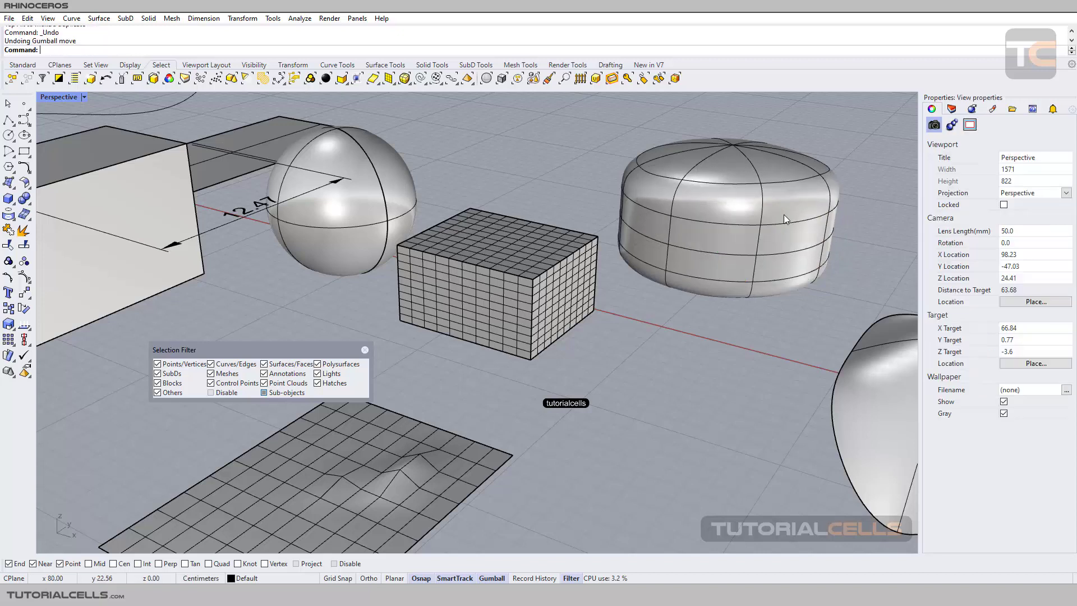
{"action": "left_click", "coordinate": [264, 392]}
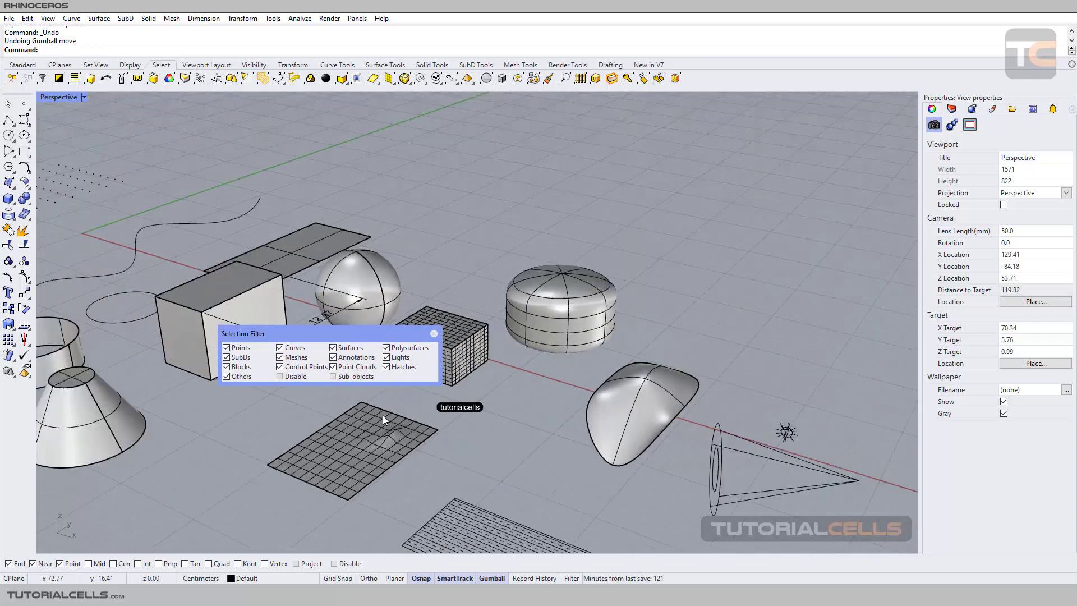
Step: Turn off Points, SubDs and Blocks in the Selection Filter, and turn the three types back on
{"action": "scroll", "coordinate": [382, 415], "scroll_direction": "down", "scroll_amount": 5}
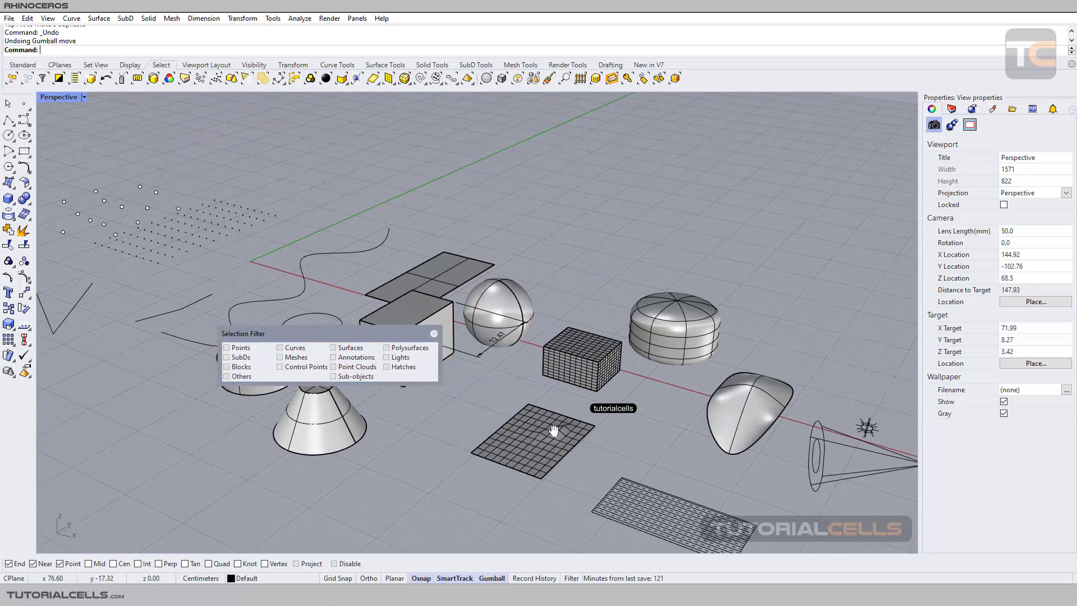
{"action": "scroll", "coordinate": [357, 397], "scroll_direction": "up", "scroll_amount": 3}
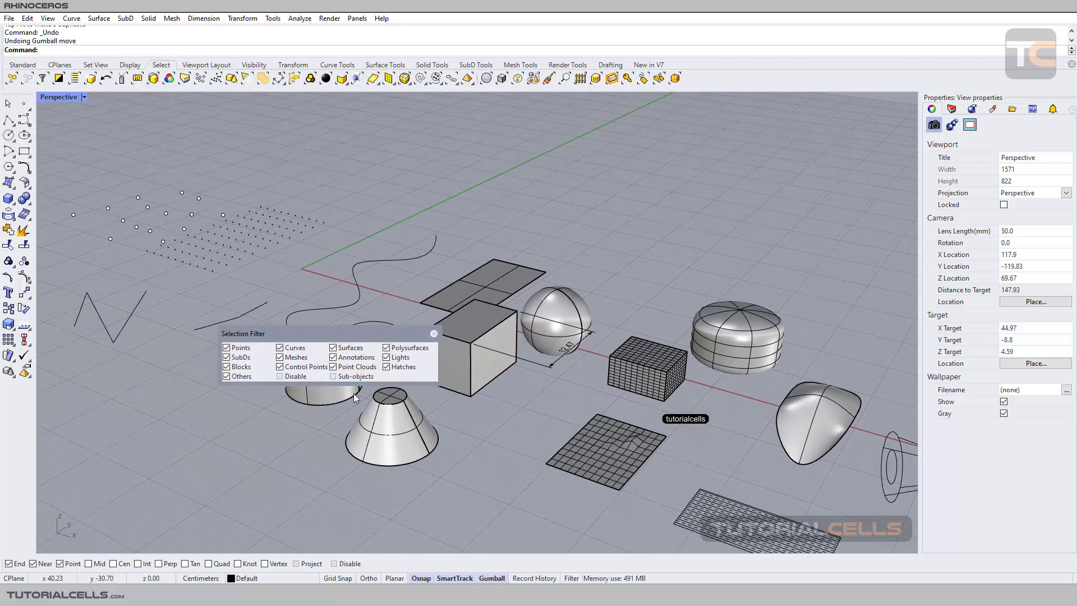
{"action": "left_click_drag", "start_coordinate": [297, 332], "coordinate": [292, 375]}
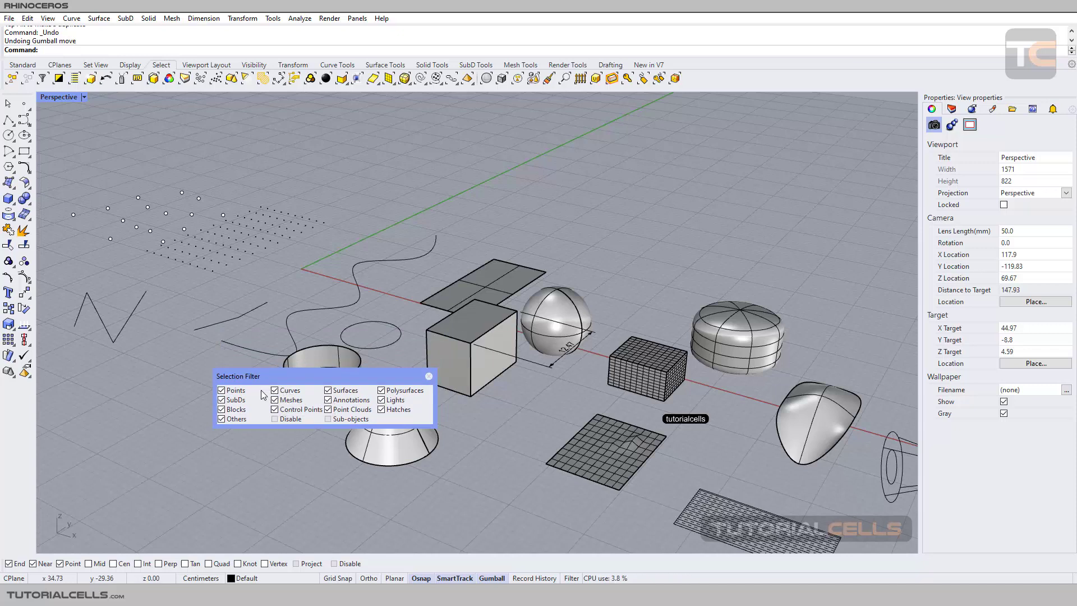
{"action": "left_click", "coordinate": [232, 390]}
{"action": "left_click", "coordinate": [232, 399]}
{"action": "left_click", "coordinate": [232, 409]}
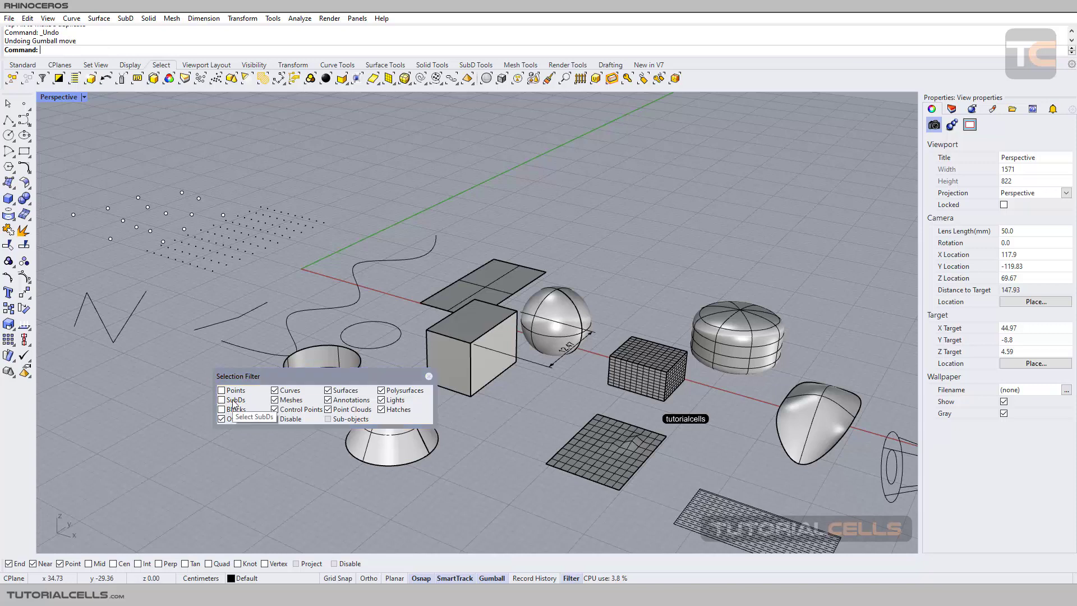
{"action": "left_click", "coordinate": [230, 409]}
{"action": "left_click", "coordinate": [231, 400]}
{"action": "left_click", "coordinate": [232, 390]}
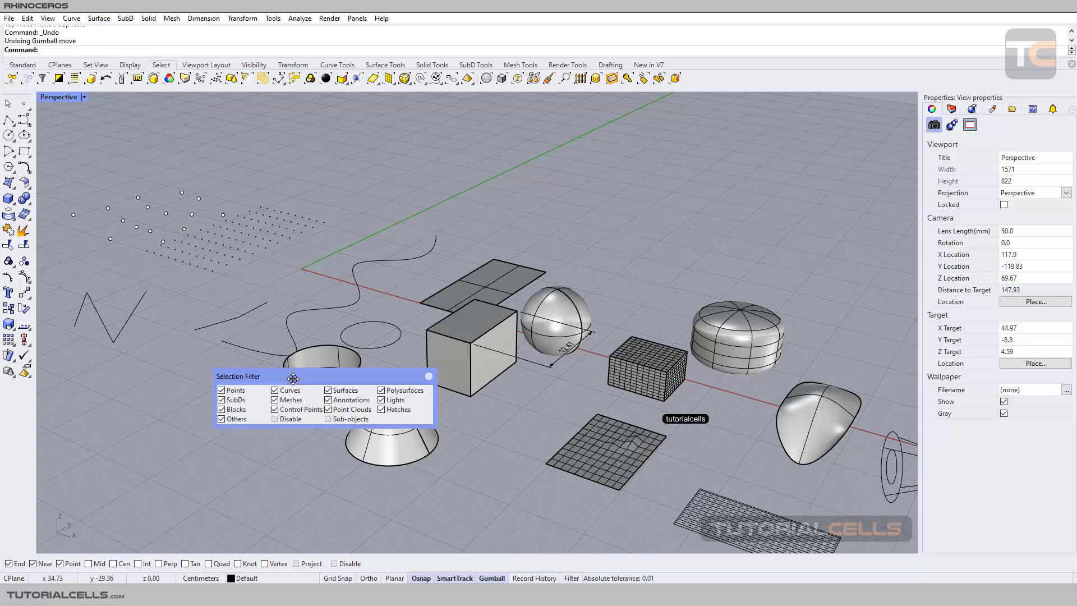
Step: Limit the Selection Filter to Curves only and window-select the area containing the curves and the open cylinder
{"action": "left_click_drag", "start_coordinate": [293, 378], "coordinate": [279, 390]}
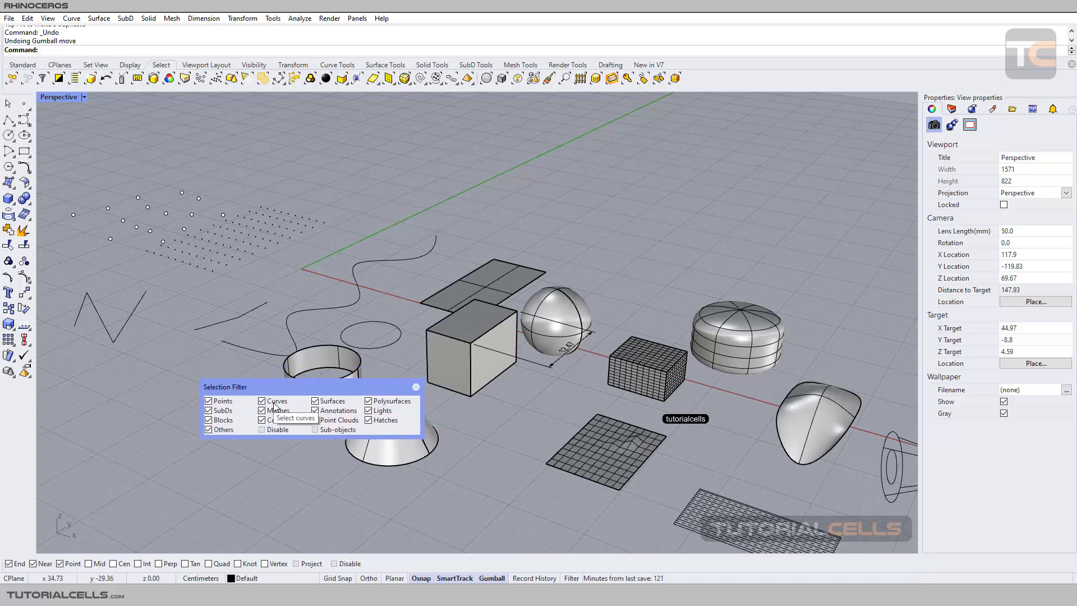
{"action": "right_click", "coordinate": [274, 402]}
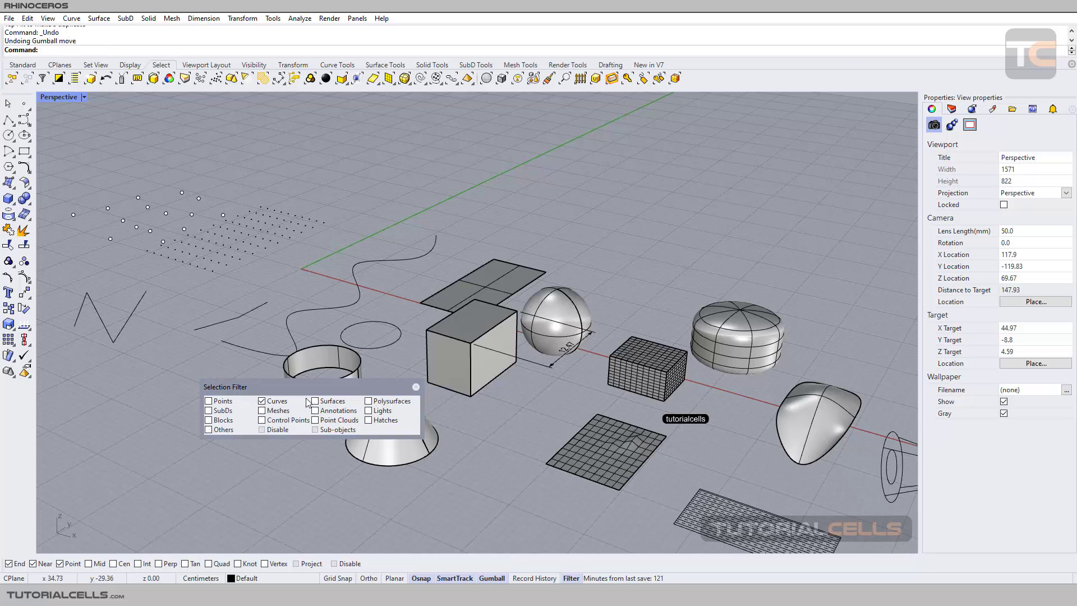
{"action": "left_click_drag", "start_coordinate": [298, 388], "coordinate": [310, 443]}
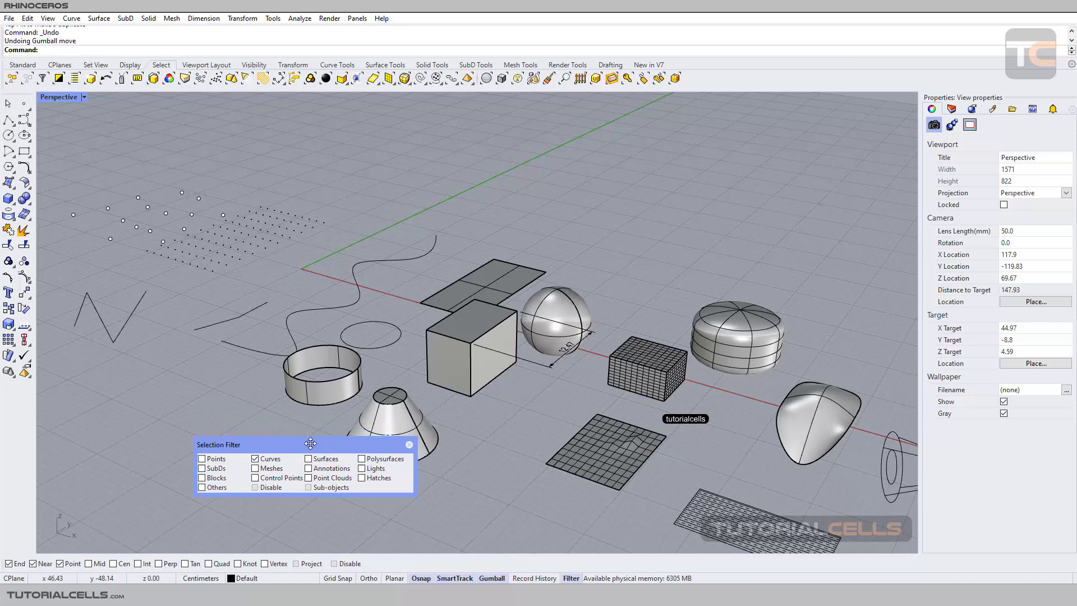
{"action": "left_click_drag", "start_coordinate": [530, 175], "coordinate": [61, 396]}
{"action": "scroll", "coordinate": [279, 359], "scroll_direction": "up", "scroll_amount": 5}
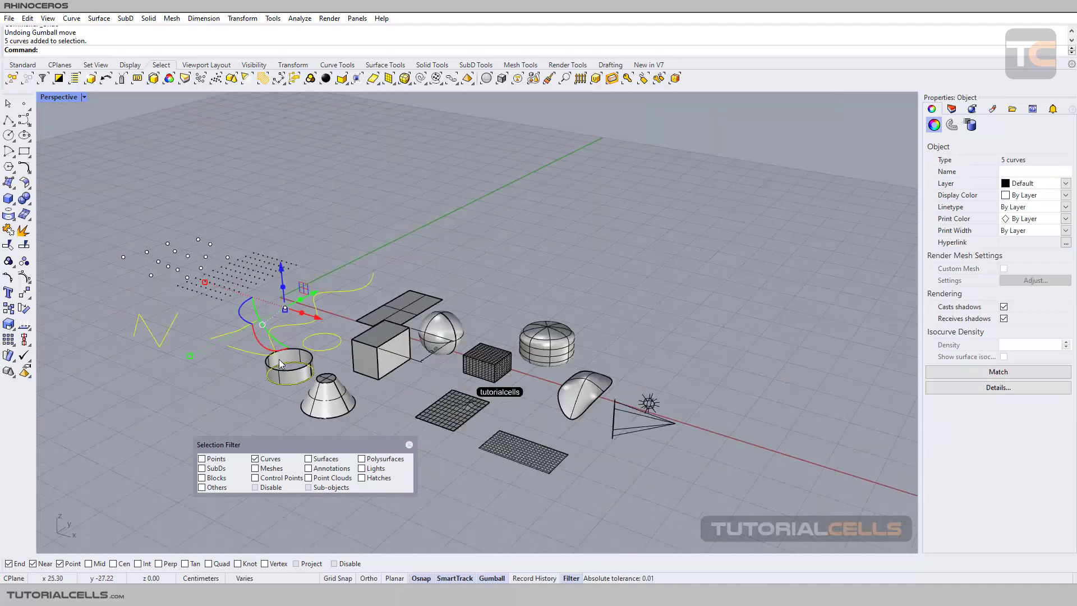
{"action": "scroll", "coordinate": [379, 360], "scroll_direction": "up", "scroll_amount": 2}
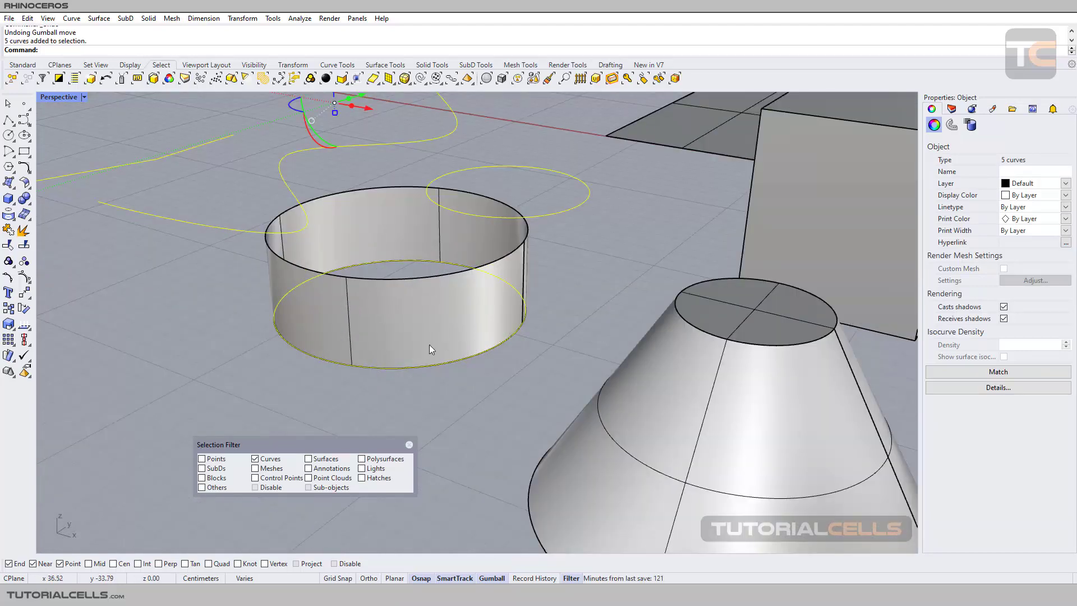
{"action": "scroll", "coordinate": [436, 323], "scroll_direction": "down", "scroll_amount": 10}
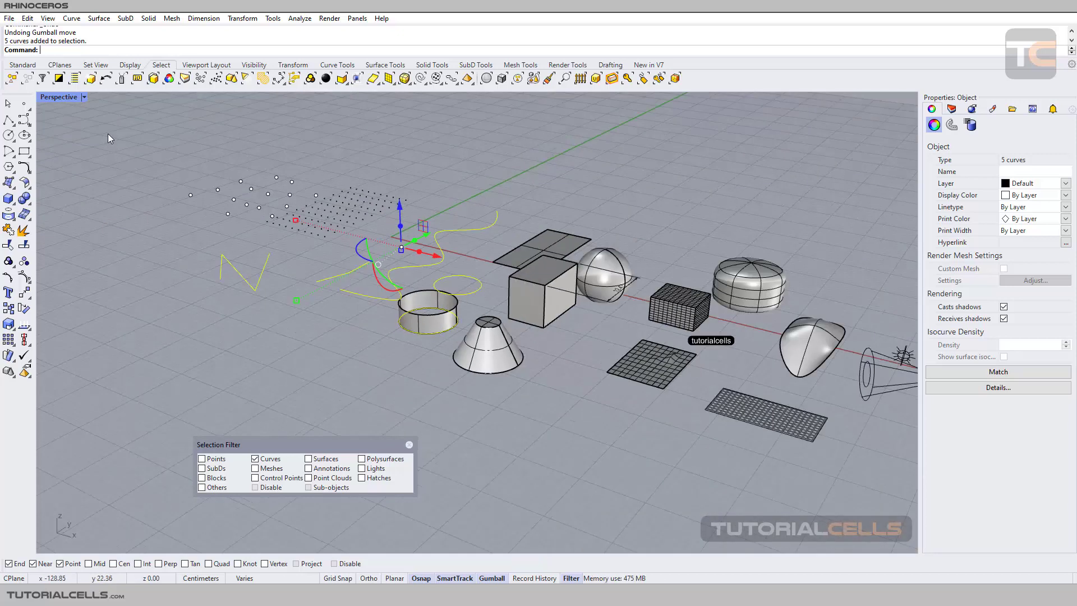
Step: Window-select across most of the objects with only Curves allowed, clear the selection, and select the closed boundary curve of the hatch
{"action": "left_click_drag", "start_coordinate": [108, 133], "coordinate": [765, 386]}
{"action": "left_click", "coordinate": [622, 275]}
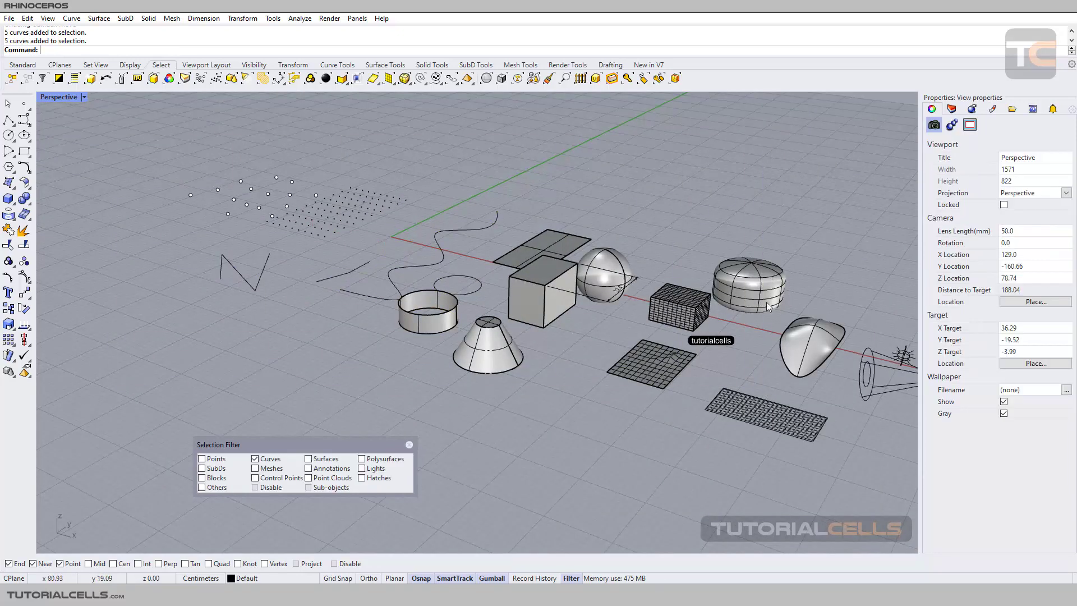
{"action": "left_click_drag", "start_coordinate": [846, 452], "coordinate": [681, 387]}
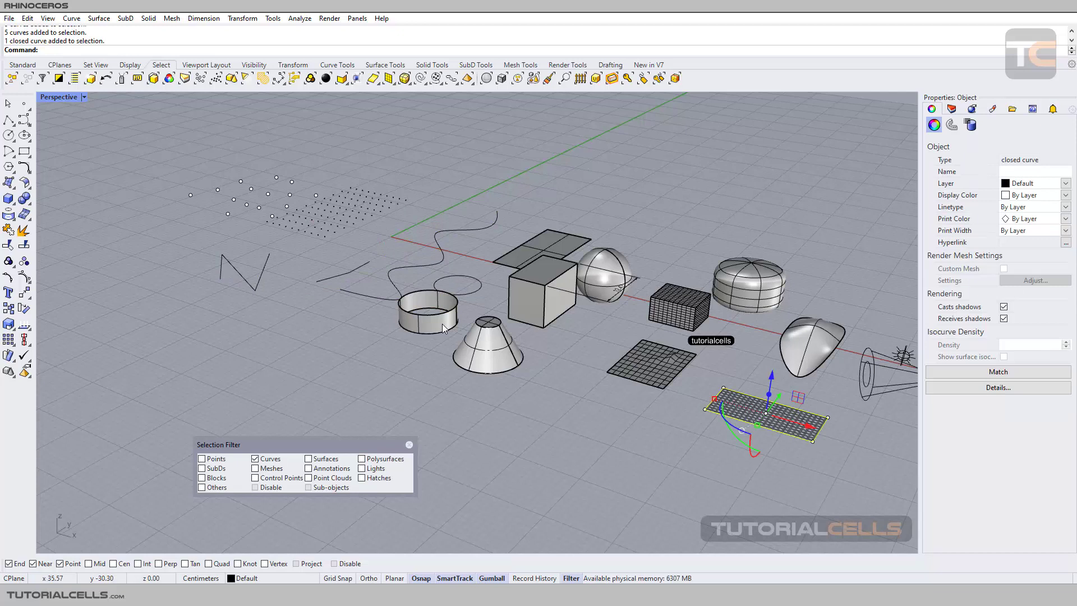
Step: Allow all object types again, limit the Selection Filter to Surfaces only, and window-select across the objects
{"action": "left_click_drag", "start_coordinate": [276, 444], "coordinate": [292, 404]}
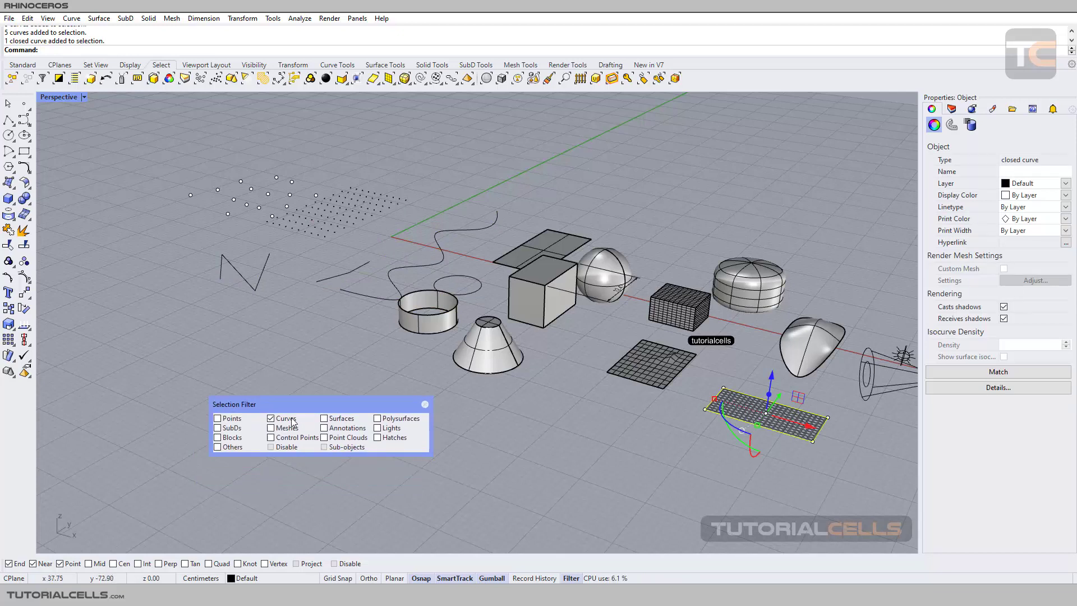
{"action": "right_click", "coordinate": [290, 424]}
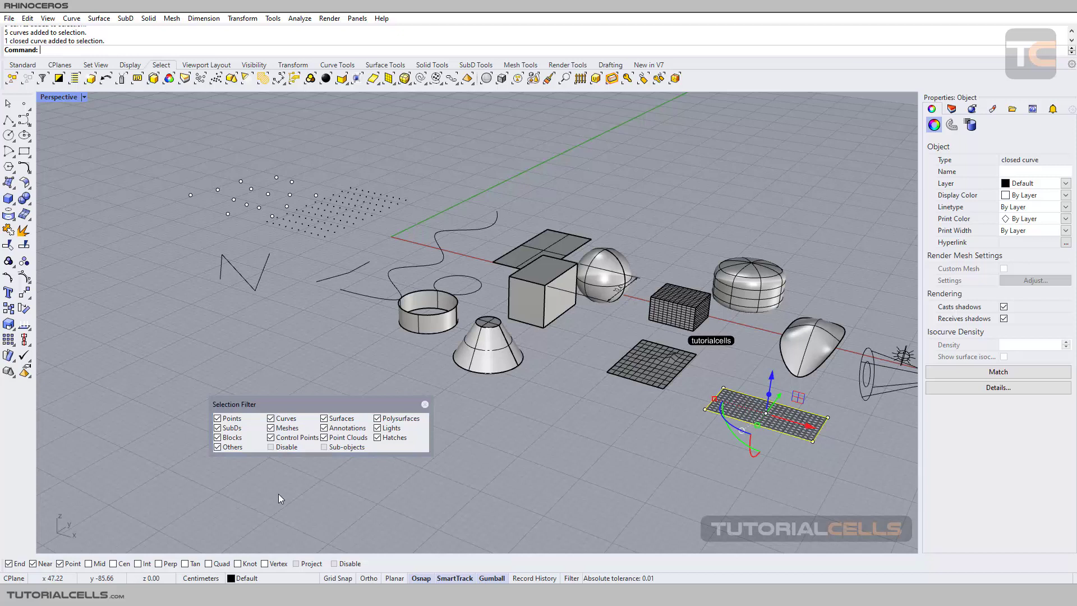
{"action": "right_click_drag", "start_coordinate": [349, 343], "coordinate": [353, 339]}
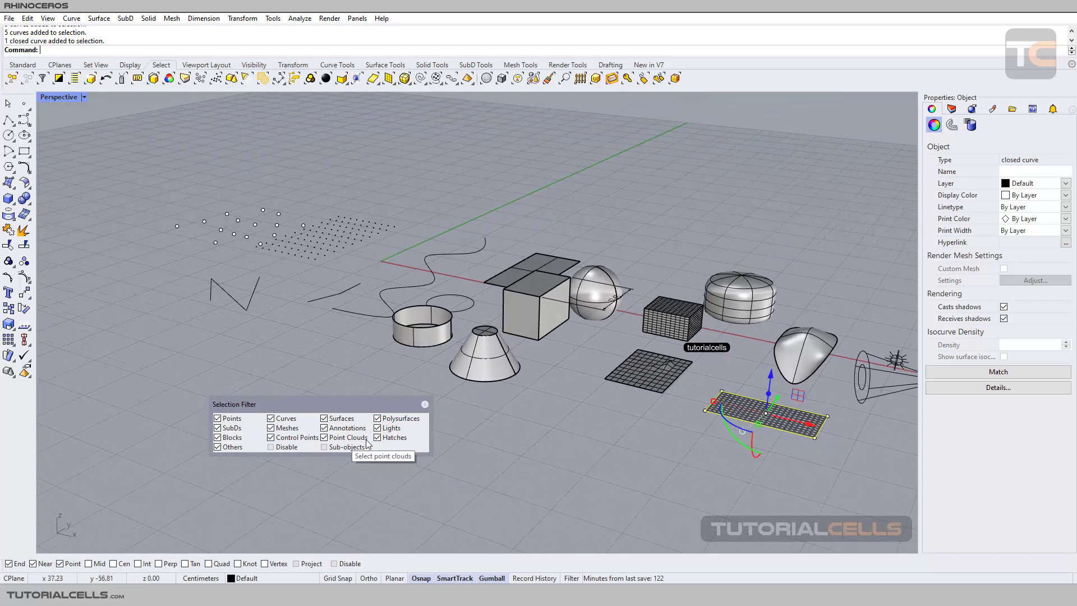
{"action": "right_click", "coordinate": [342, 422]}
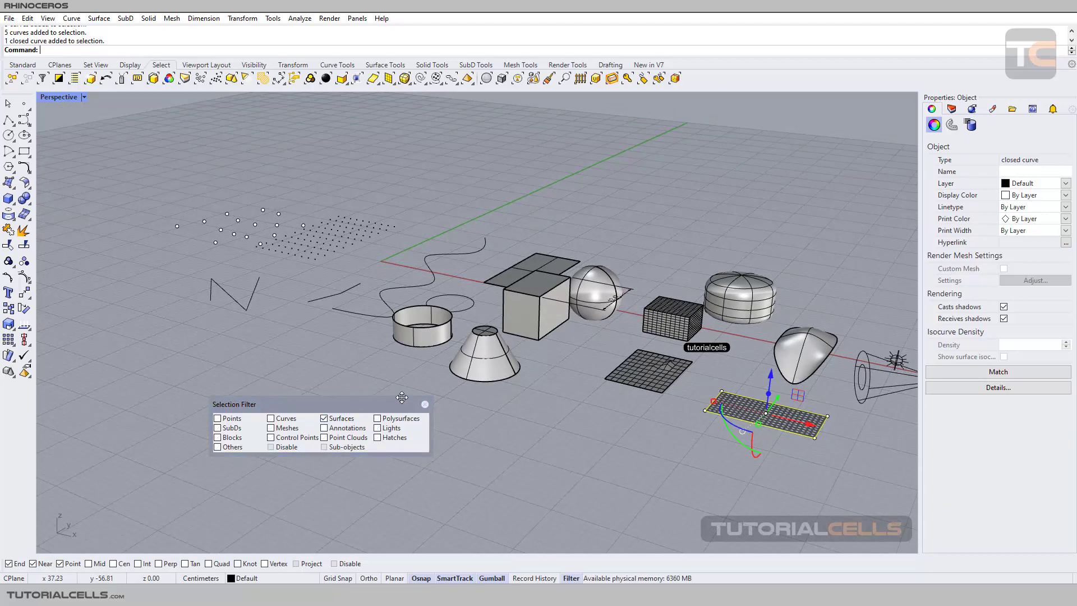
{"action": "scroll", "coordinate": [447, 381], "scroll_direction": "down", "scroll_amount": 3}
{"action": "left_click_drag", "start_coordinate": [286, 214], "coordinate": [724, 460]}
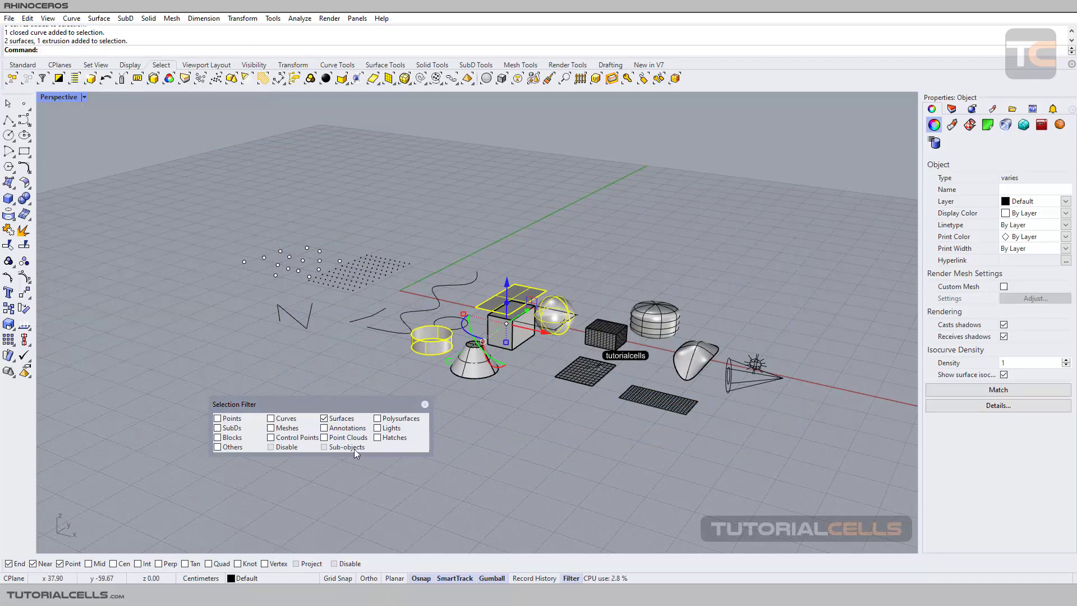
Step: Turn all object types back on in the Selection Filter and clear the surface selection
{"action": "right_click", "coordinate": [345, 418]}
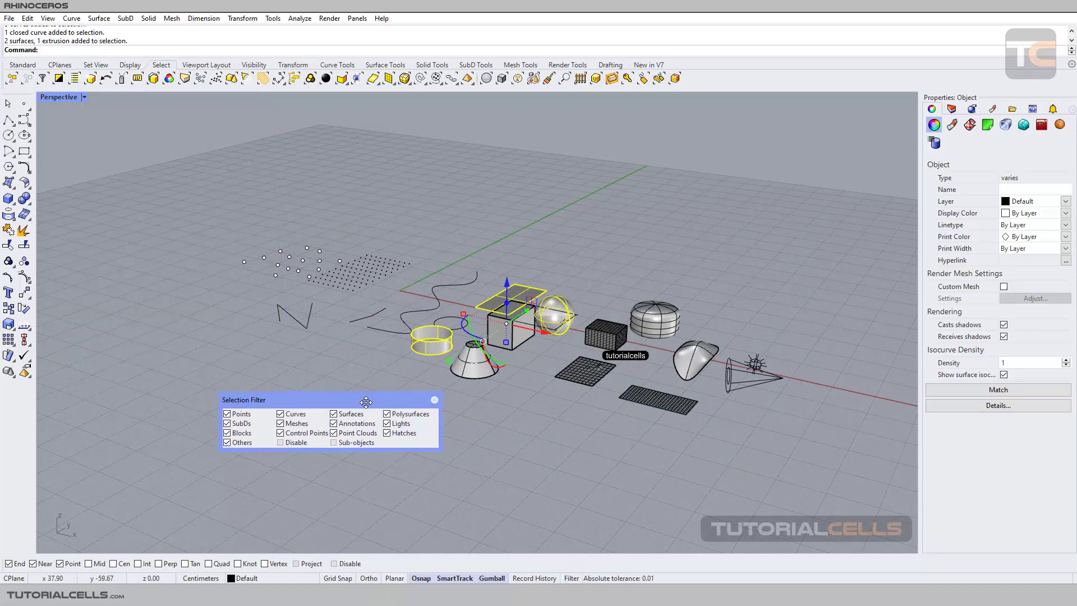
{"action": "left_click_drag", "start_coordinate": [350, 410], "coordinate": [371, 400]}
{"action": "scroll", "coordinate": [541, 403], "scroll_direction": "up", "scroll_amount": 2}
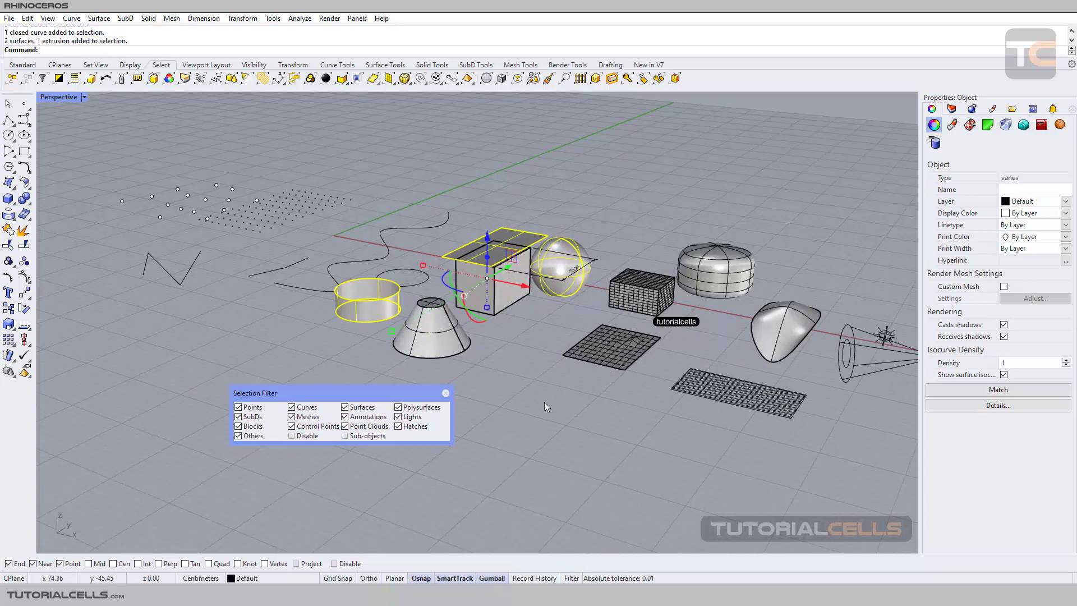
{"action": "left_click", "coordinate": [544, 402]}
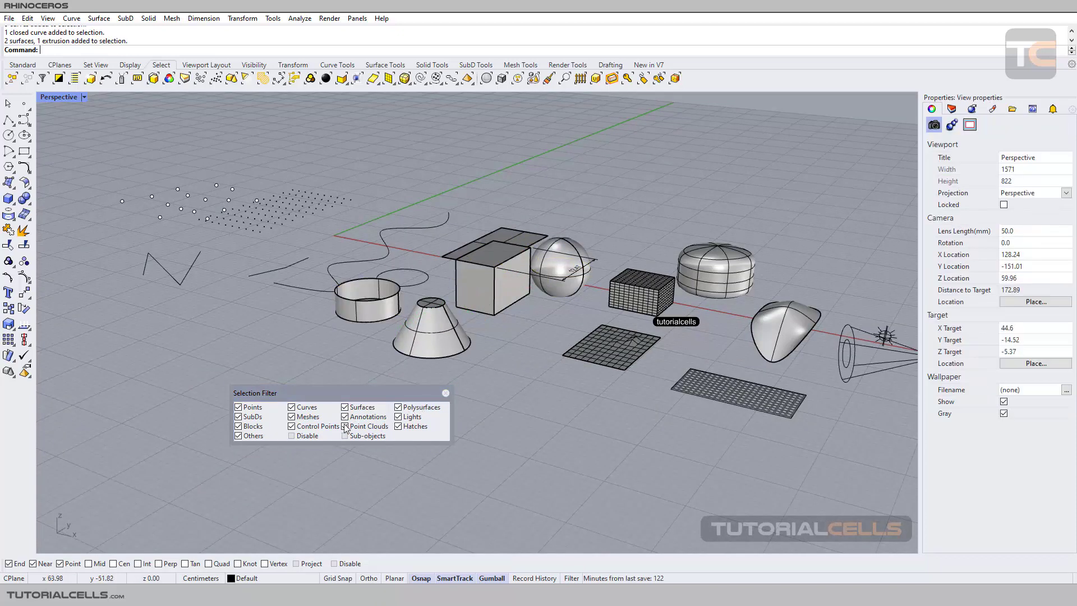
Step: Limit the Selection Filter to Curves only, select a closed curve by the open cylinder, and clear the selection
{"action": "right_click", "coordinate": [305, 410]}
{"action": "scroll", "coordinate": [405, 315], "scroll_direction": "down", "scroll_amount": 1}
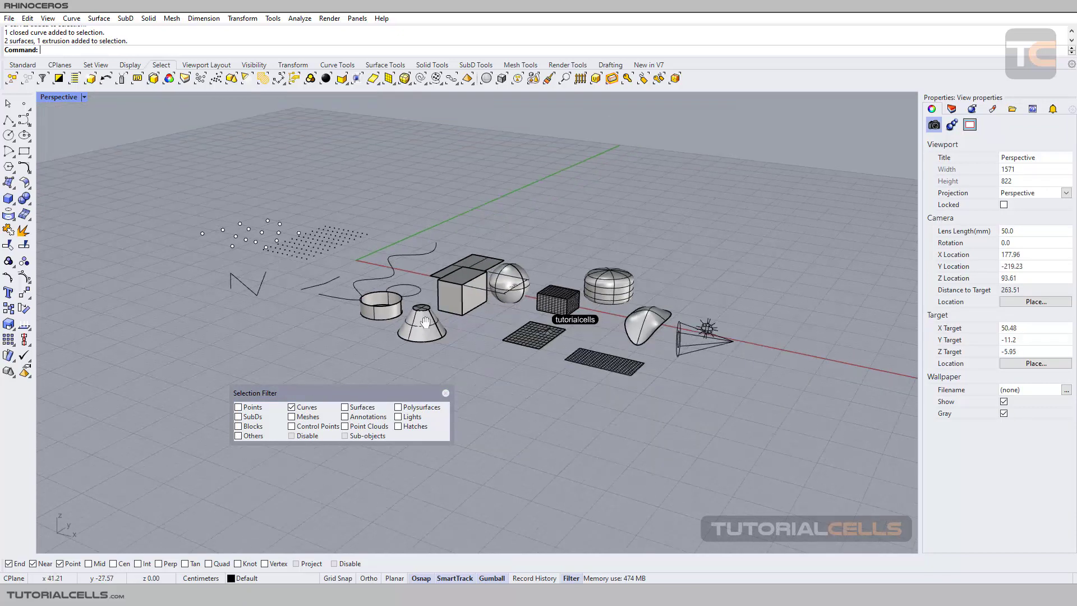
{"action": "scroll", "coordinate": [421, 297], "scroll_direction": "down", "scroll_amount": 1}
{"action": "left_click_drag", "start_coordinate": [469, 276], "coordinate": [591, 342]}
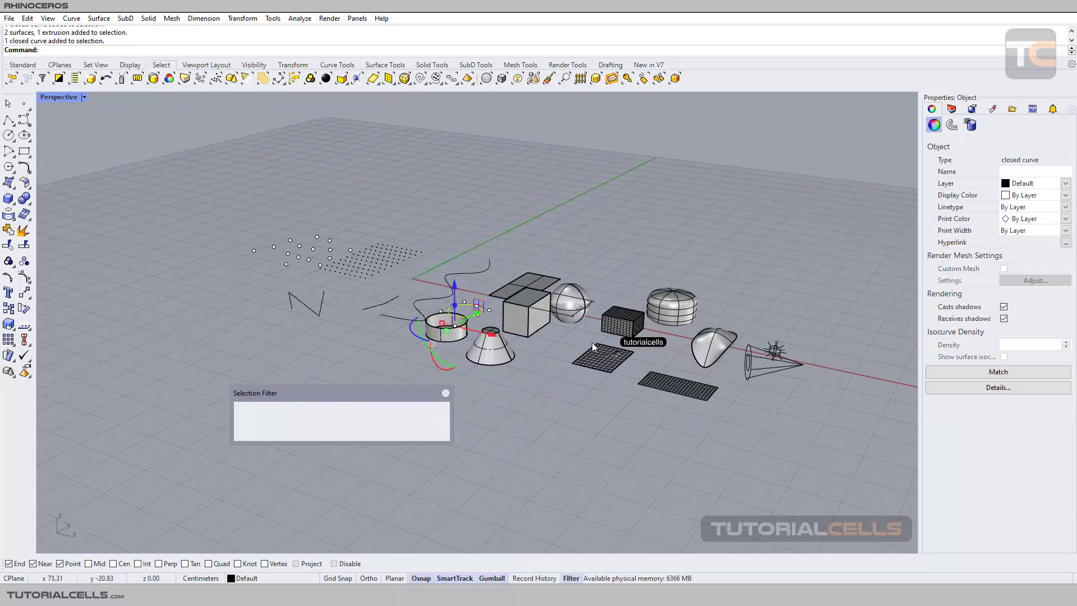
{"action": "left_click", "coordinate": [560, 236]}
Step: Disable the Selection Filter, select the truncated cone, box, SubD, point light and hatch boundary in turn, and clear the selection
{"action": "left_click_drag", "start_coordinate": [370, 389], "coordinate": [362, 377]}
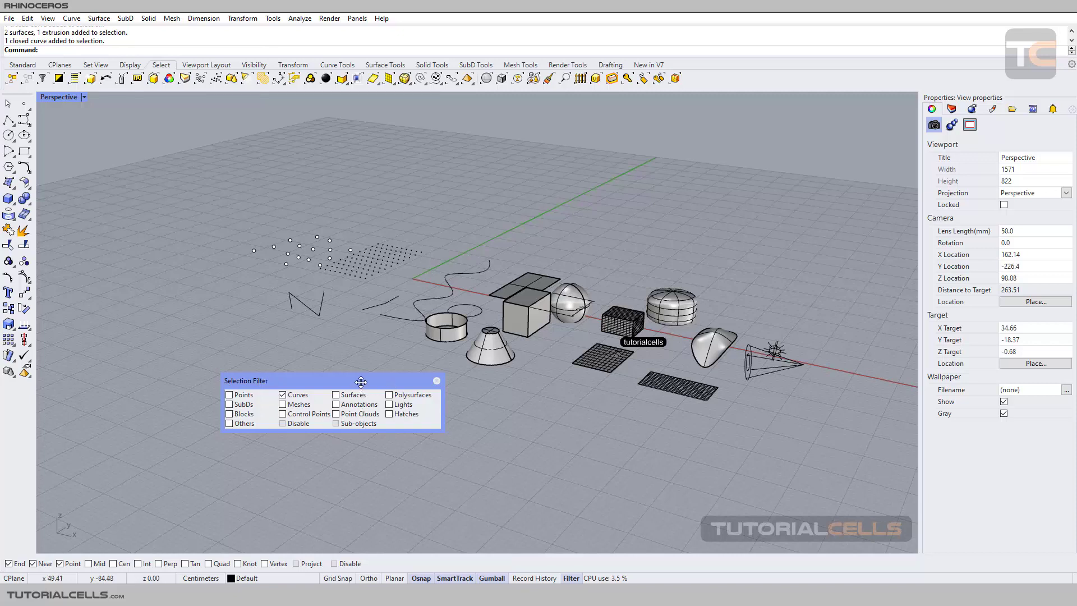
{"action": "left_click_drag", "start_coordinate": [360, 382], "coordinate": [320, 400]}
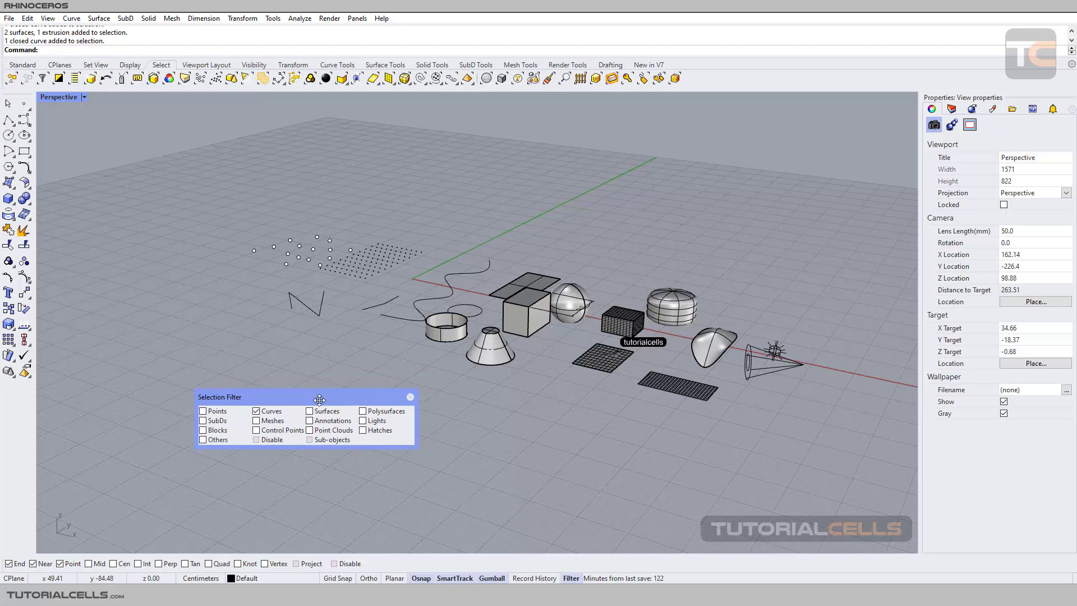
{"action": "left_click", "coordinate": [264, 439]}
{"action": "left_click", "coordinate": [504, 354]}
{"action": "left_click", "coordinate": [534, 318]}
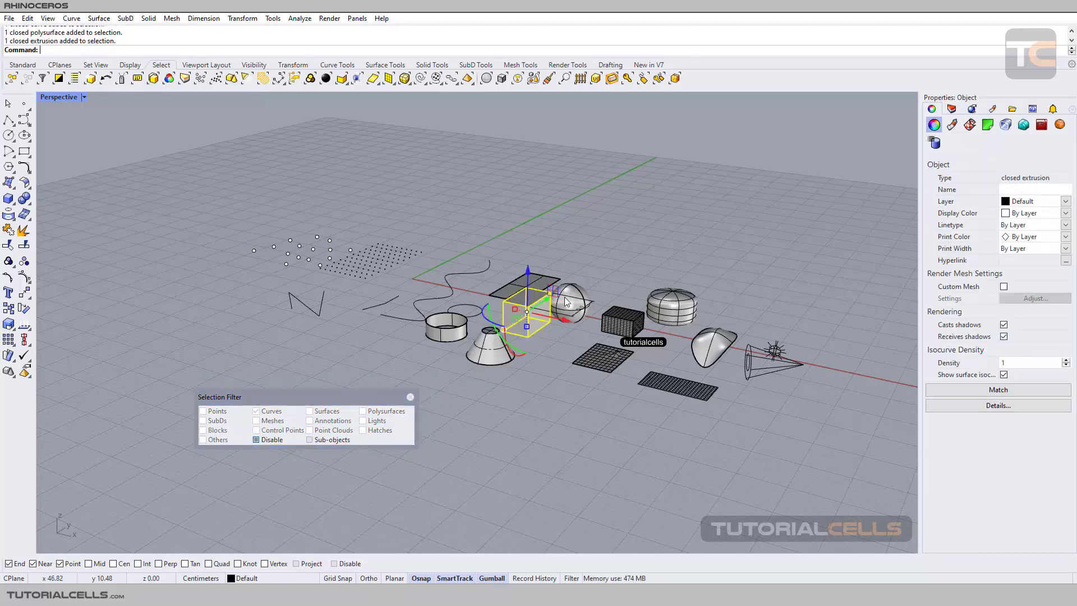
{"action": "left_click", "coordinate": [571, 299]}
{"action": "left_click", "coordinate": [709, 336]}
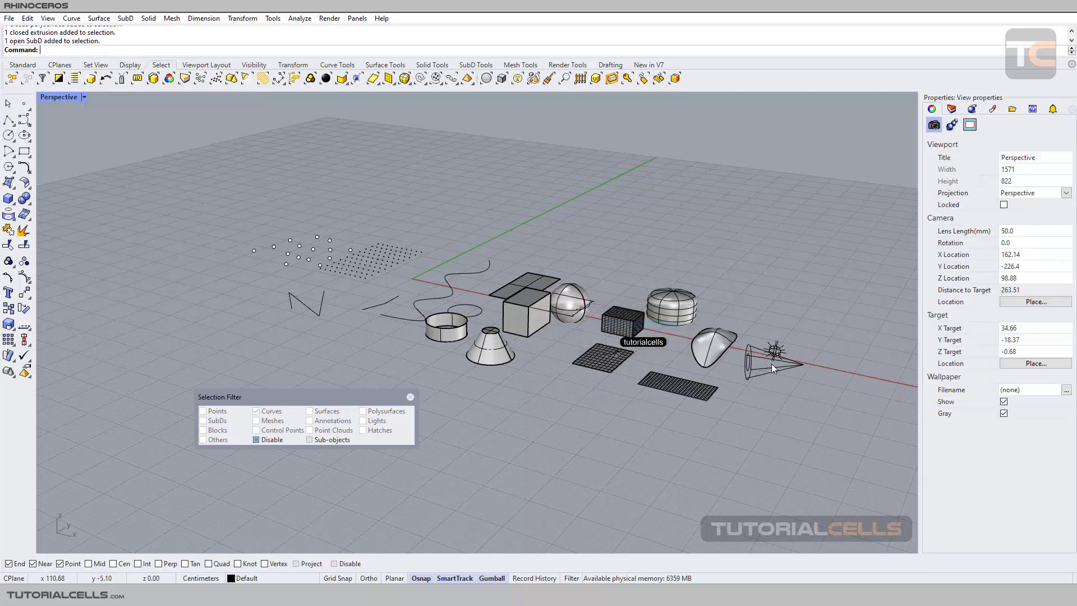
{"action": "left_click", "coordinate": [774, 354]}
{"action": "left_click", "coordinate": [683, 394]}
{"action": "left_click", "coordinate": [628, 433]}
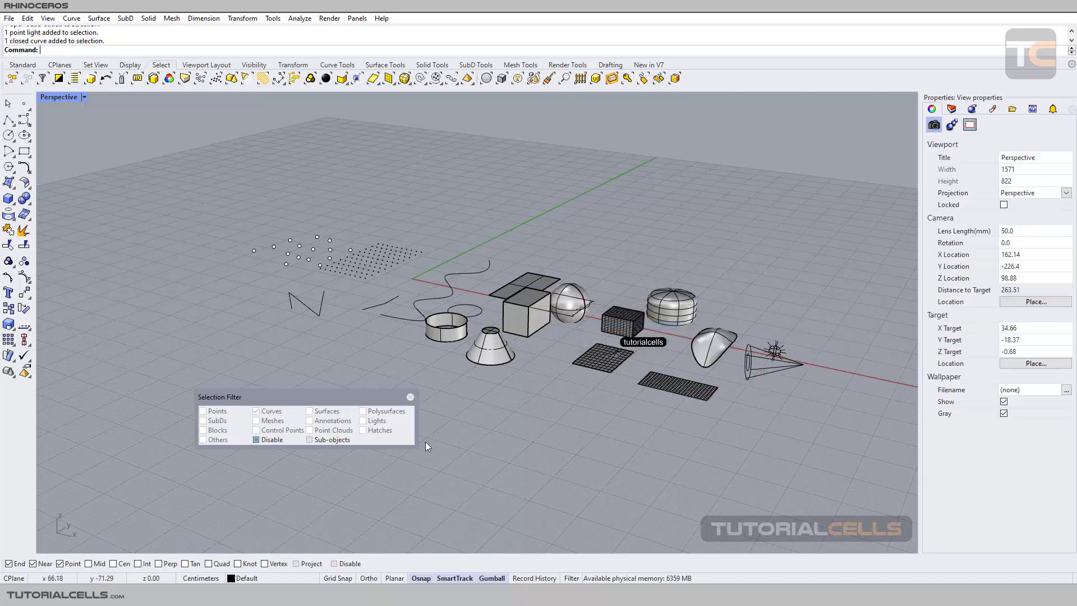
Step: Turn off Disable, allow all object types in the Selection Filter, and try selecting the truncated cone and the box
{"action": "left_click_drag", "start_coordinate": [304, 397], "coordinate": [299, 395]}
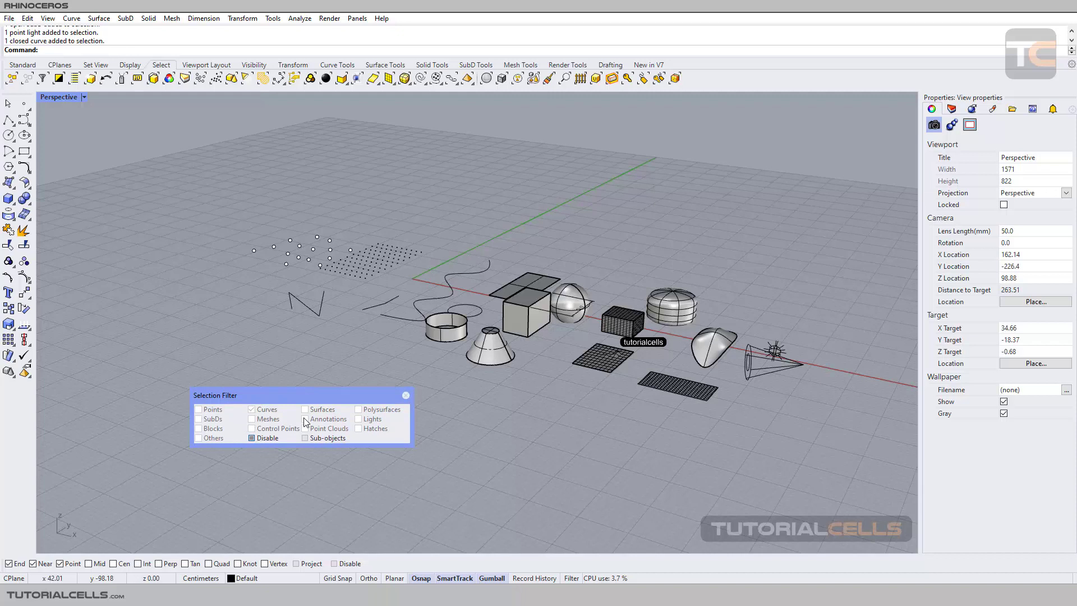
{"action": "left_click", "coordinate": [272, 439]}
{"action": "right_click", "coordinate": [268, 411]}
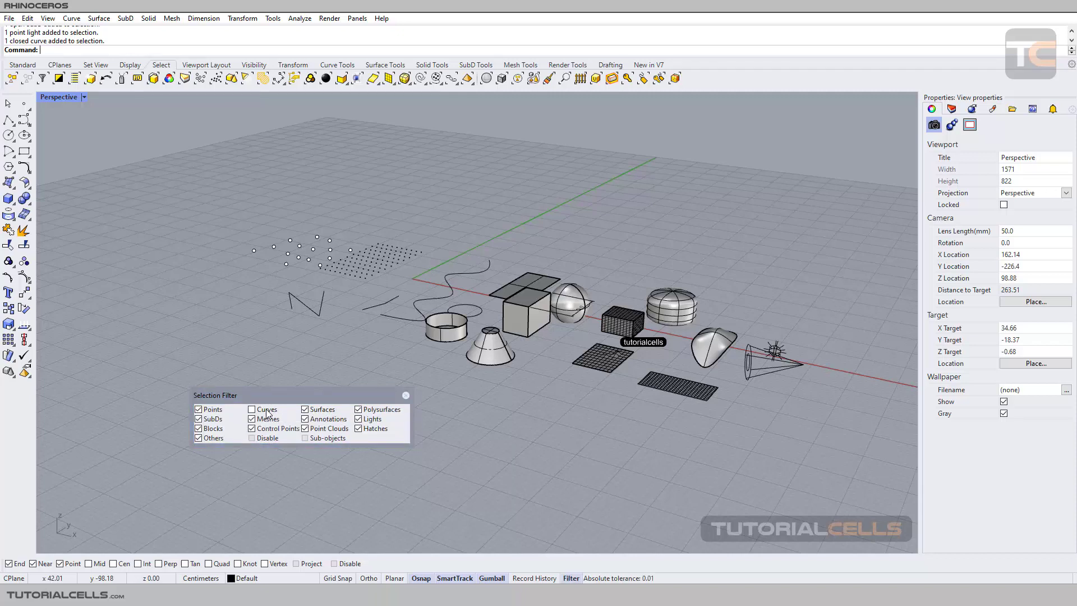
{"action": "left_click", "coordinate": [268, 411]}
{"action": "left_click", "coordinate": [486, 363]}
{"action": "left_click", "coordinate": [540, 312]}
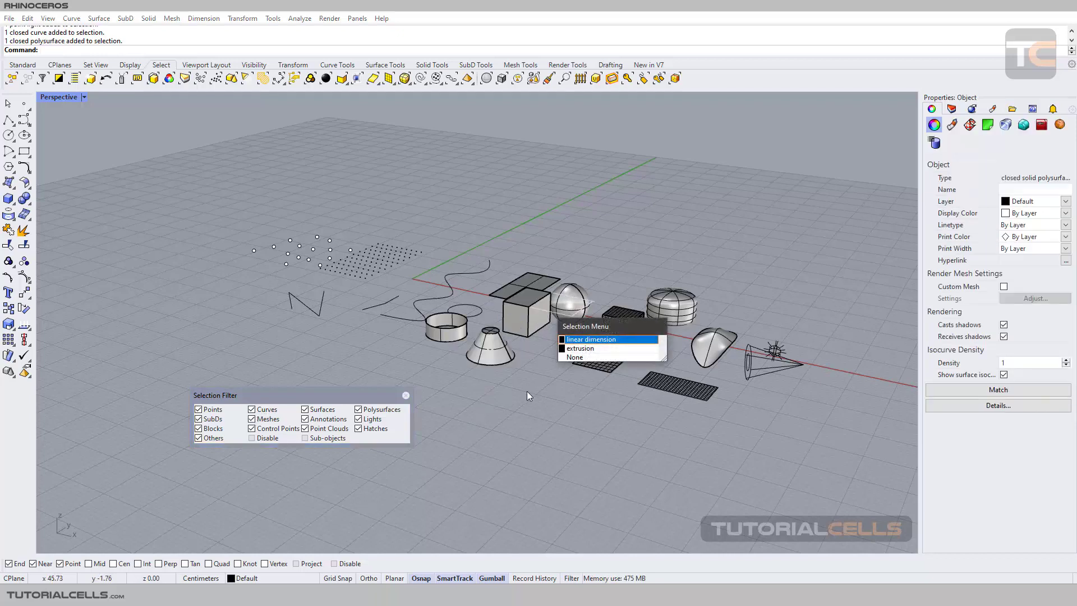
{"action": "left_click", "coordinate": [526, 392]}
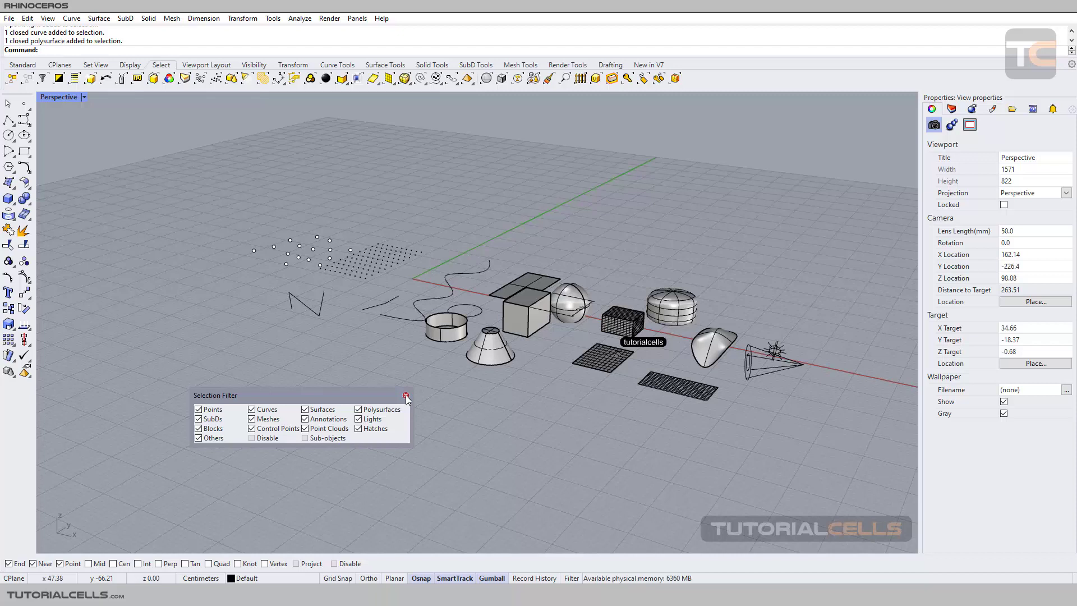
Step: Close the Selection Filter window and reopen it
{"action": "left_click", "coordinate": [406, 395]}
{"action": "scroll", "coordinate": [550, 335], "scroll_direction": "up", "scroll_amount": 4}
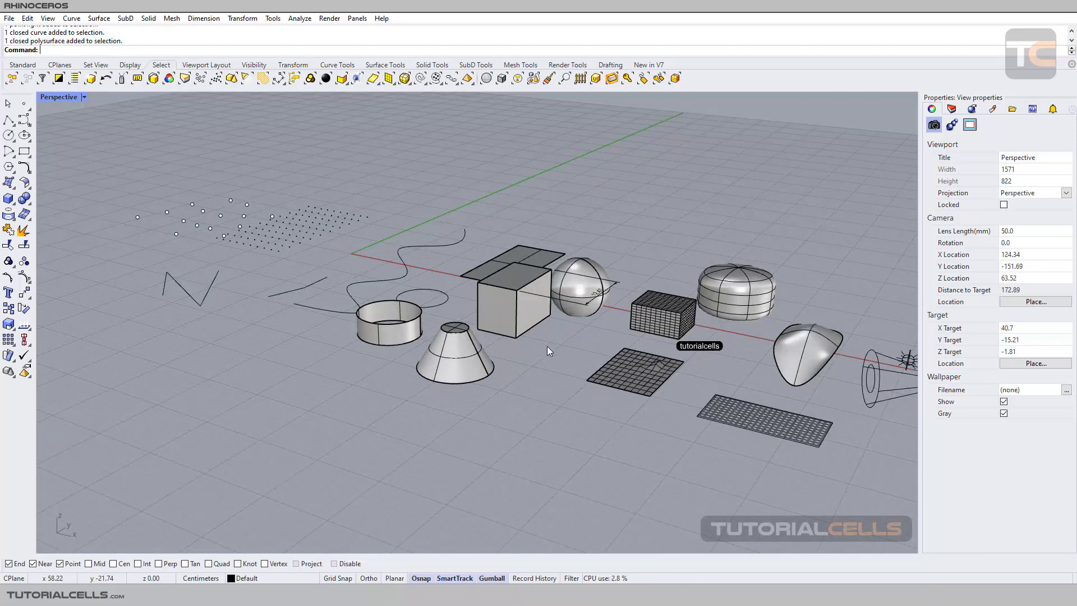
{"action": "right_click_drag", "start_coordinate": [547, 345], "coordinate": [533, 362], "text": "shift"}
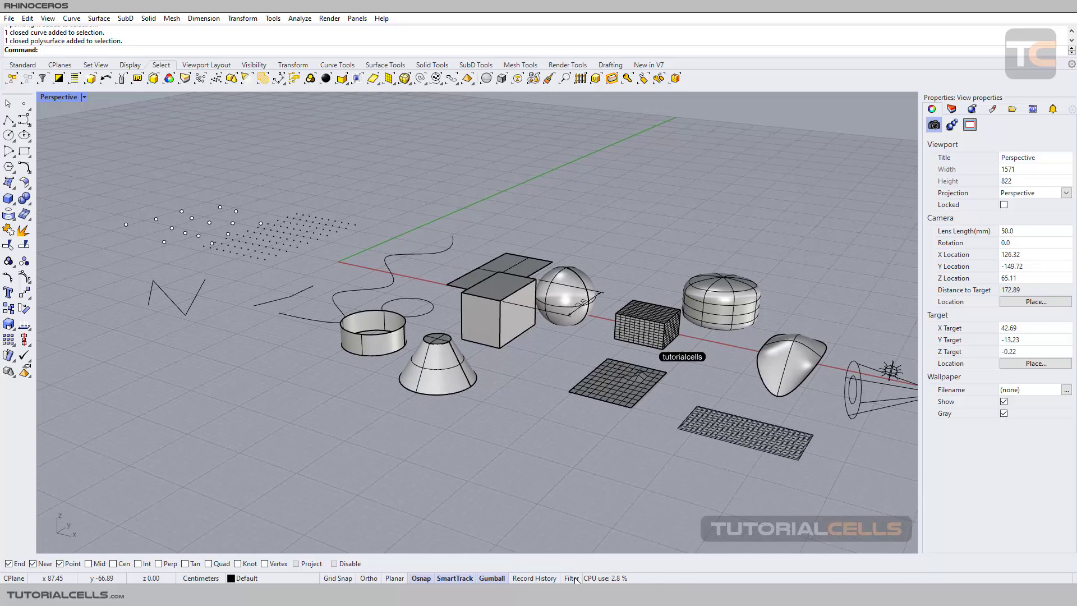
{"action": "left_click", "coordinate": [572, 578]}
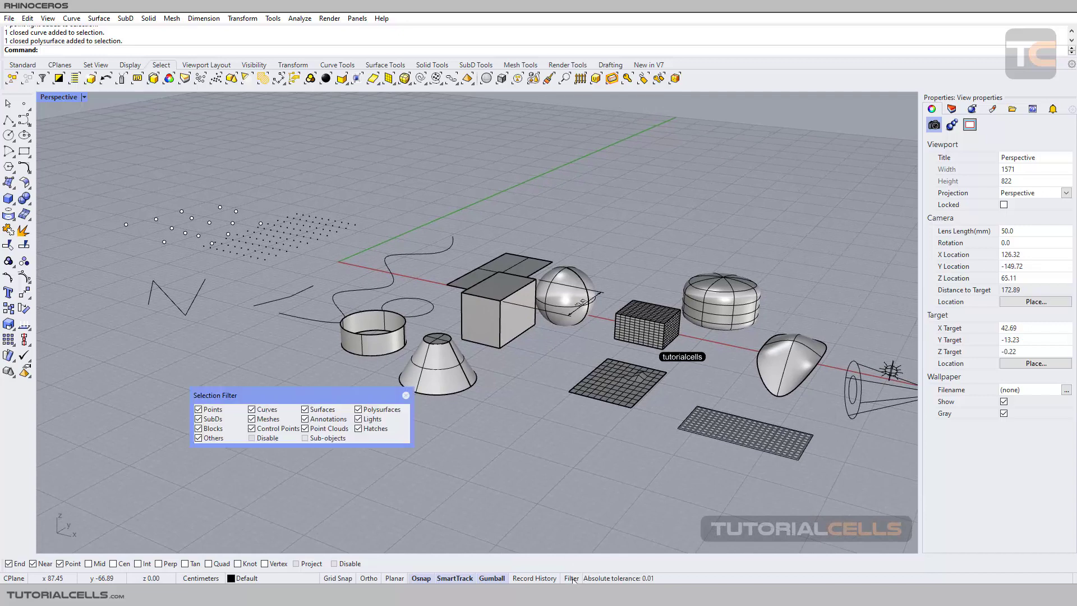
Step: Close the Selection Filter window and bring up the selection tools
{"action": "left_click", "coordinate": [406, 395]}
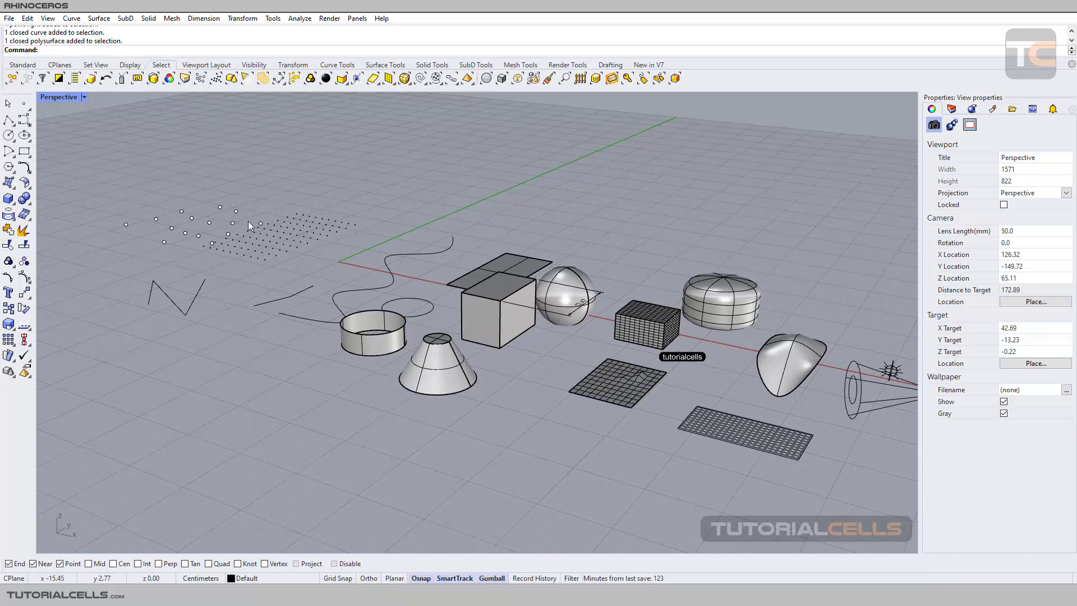
{"action": "left_click", "coordinate": [31, 68]}
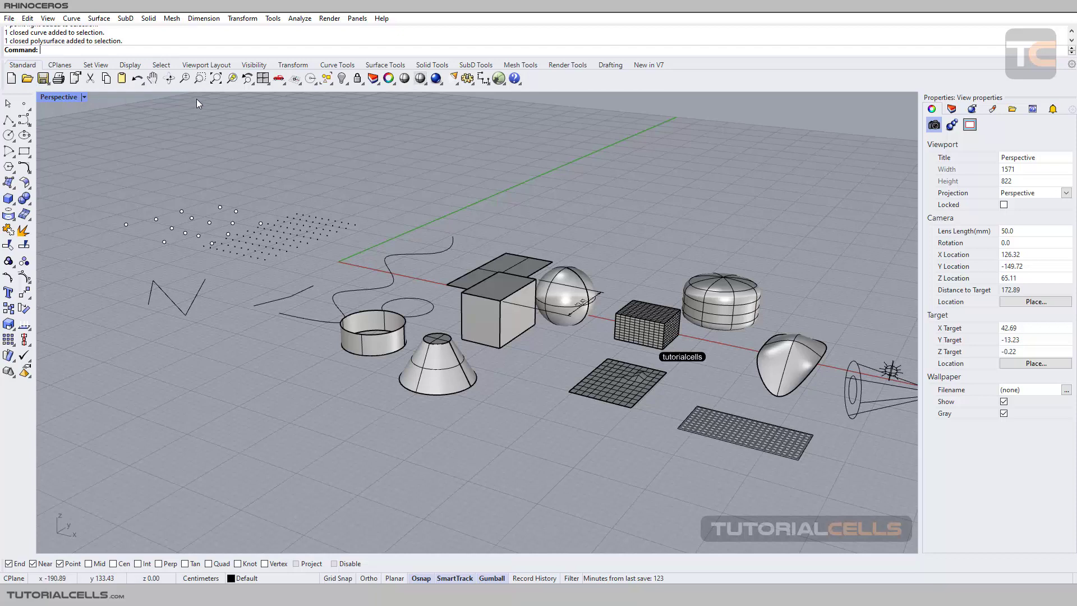
{"action": "left_click", "coordinate": [331, 84]}
{"action": "left_click", "coordinate": [161, 65]}
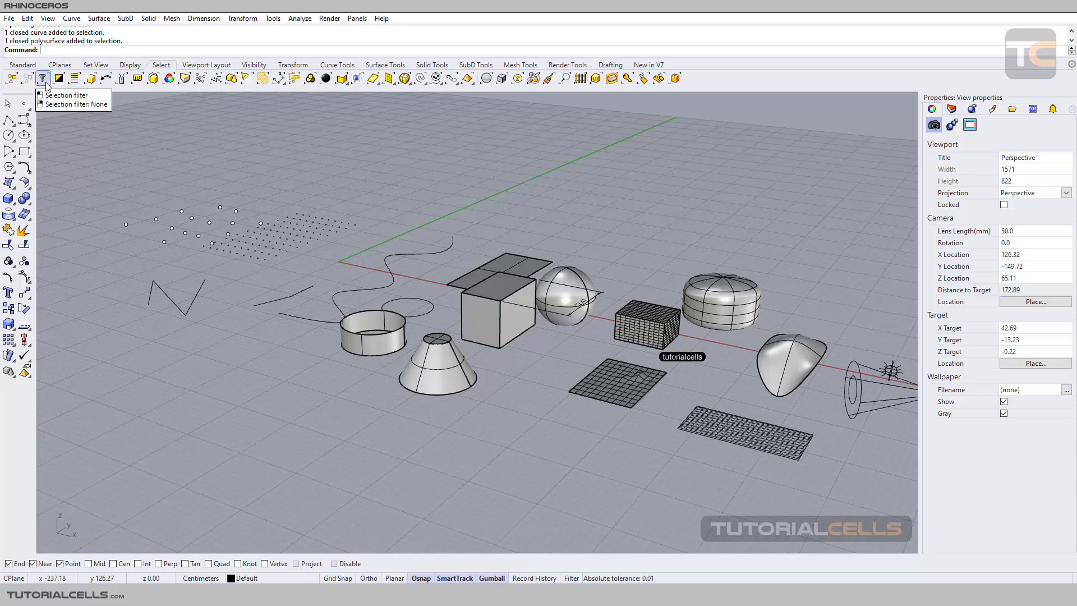
{"action": "left_click", "coordinate": [22, 65]}
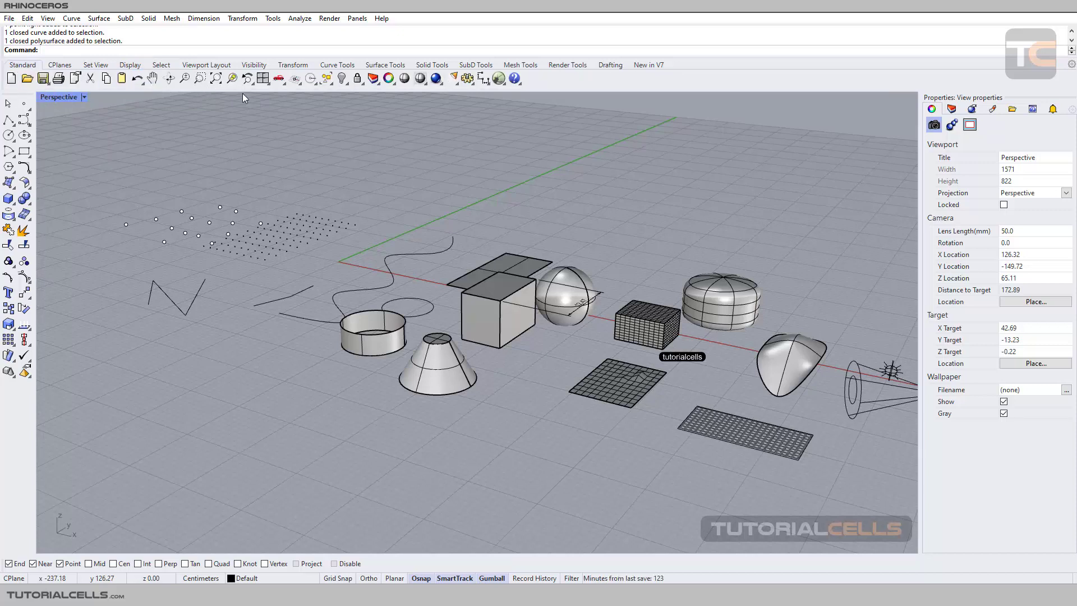
{"action": "left_click", "coordinate": [330, 83]}
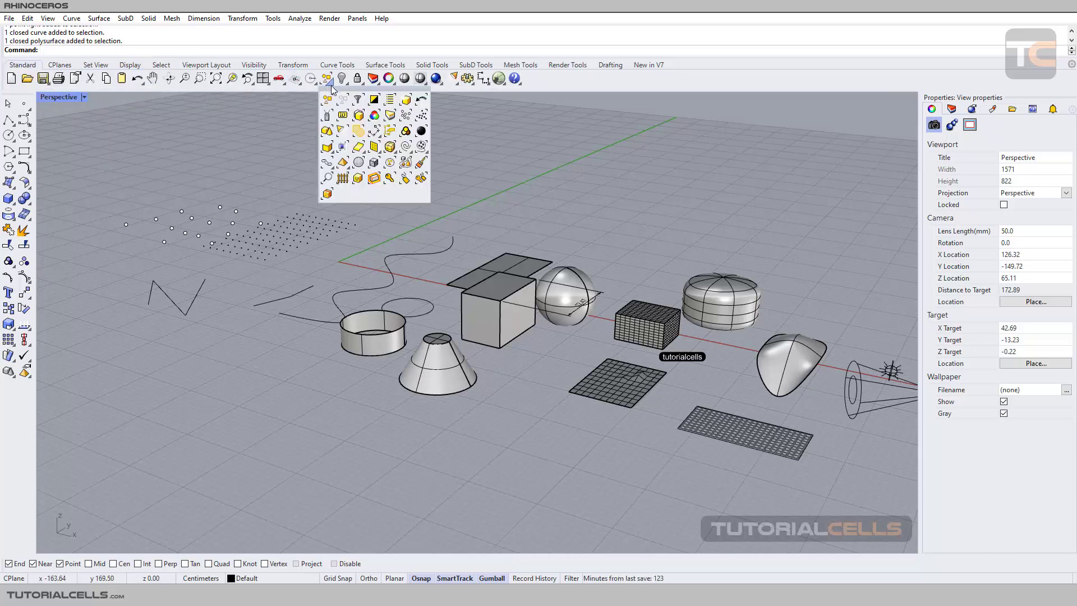
{"action": "left_click", "coordinate": [161, 65]}
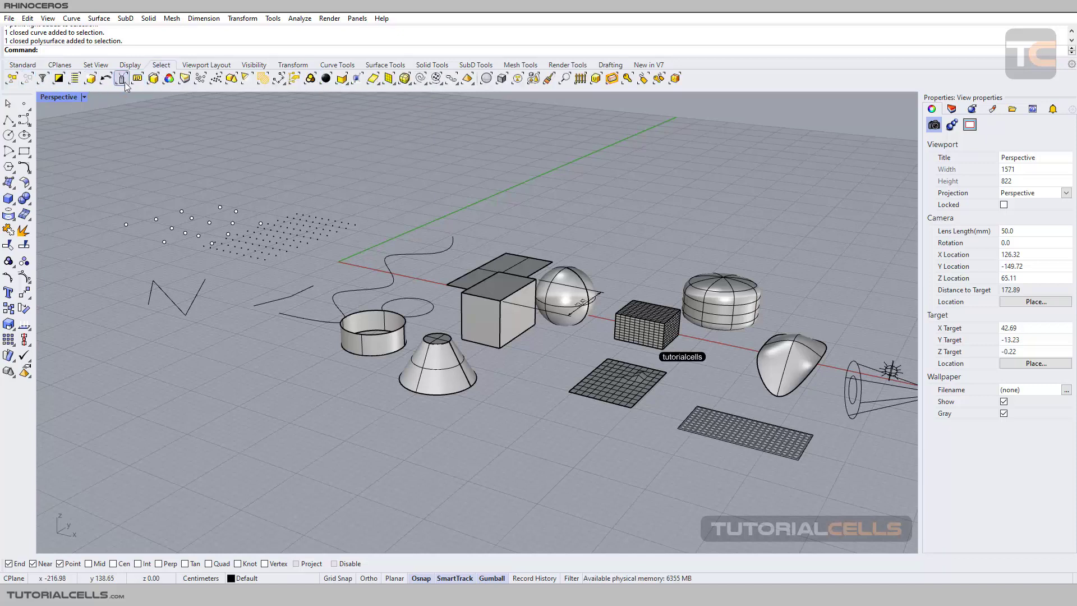
Step: Select all polysurfaces, clear the selection, select all meshes, and clear the selection again
{"action": "left_click", "coordinate": [357, 79]}
{"action": "left_click", "coordinate": [374, 122]}
{"action": "left_click", "coordinate": [388, 79]}
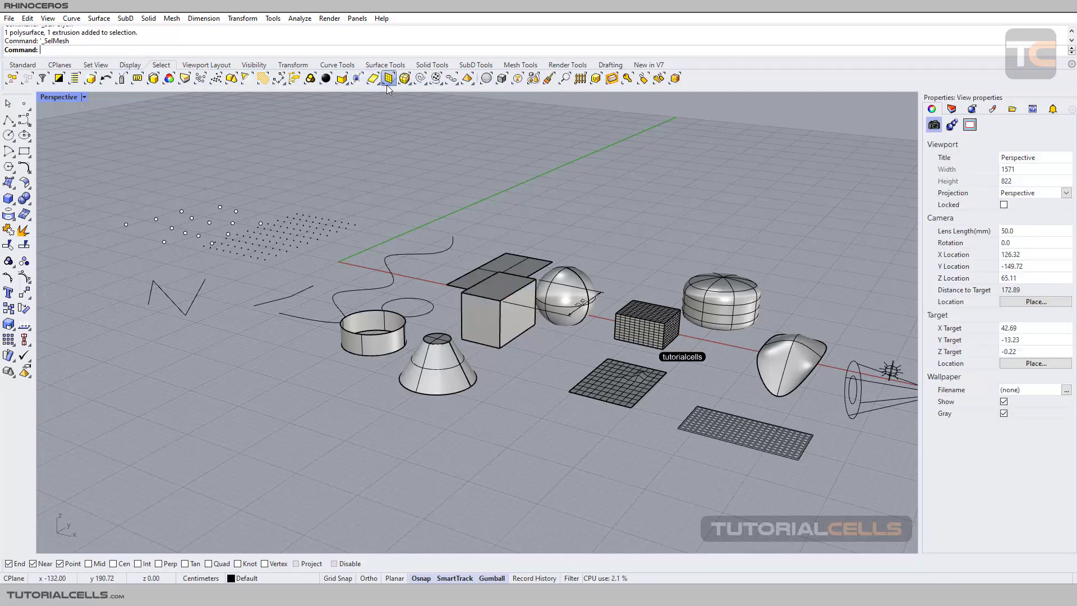
{"action": "left_click", "coordinate": [544, 129]}
{"action": "scroll", "coordinate": [587, 218], "scroll_direction": "down", "scroll_amount": 2}
{"action": "scroll", "coordinate": [587, 218], "scroll_direction": "up", "scroll_amount": 2}
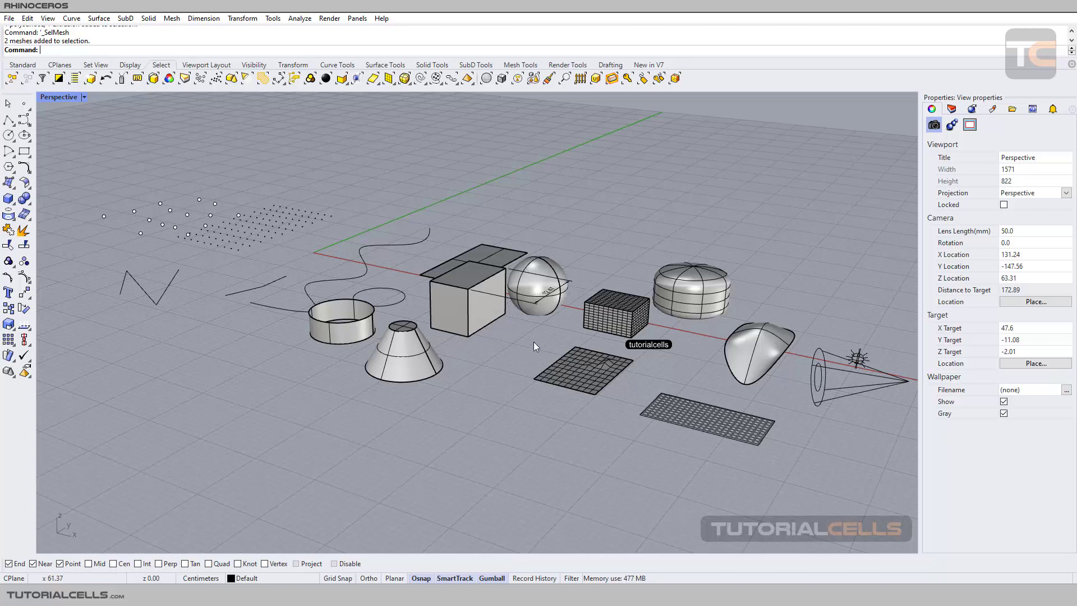
{"action": "scroll", "coordinate": [555, 346], "scroll_direction": "up", "scroll_amount": 1}
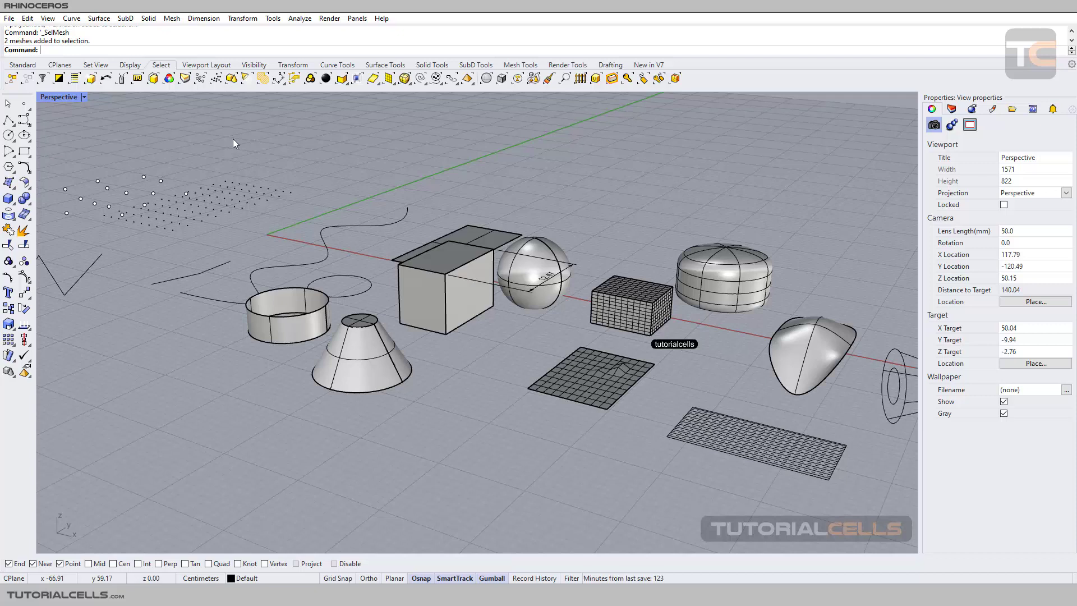
{"action": "scroll", "coordinate": [314, 182], "scroll_direction": "down", "scroll_amount": 2}
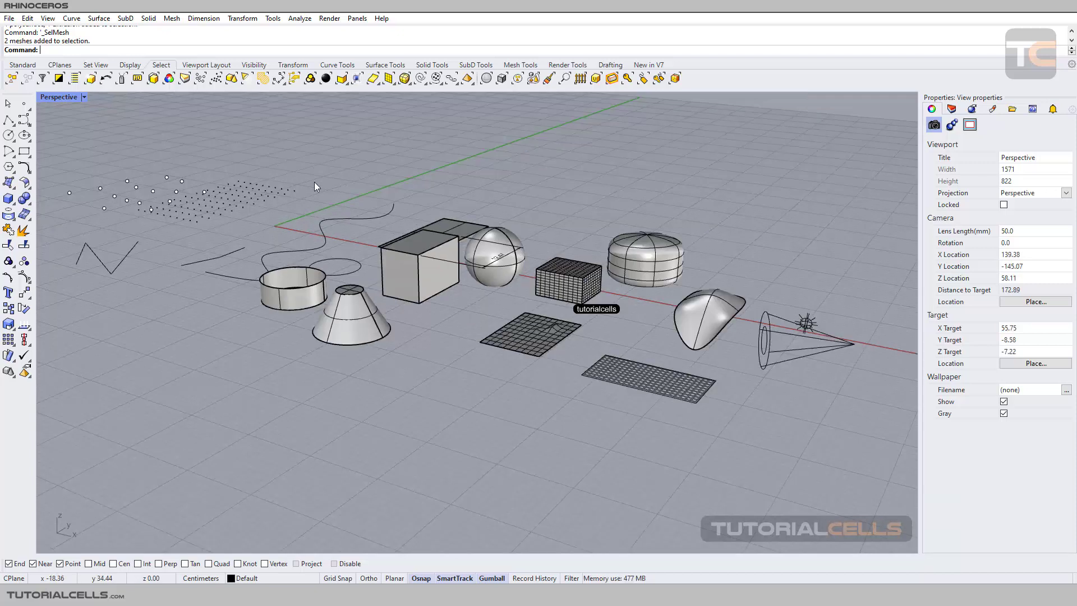
{"action": "right_click_drag", "start_coordinate": [375, 210], "coordinate": [389, 261], "text": "shift"}
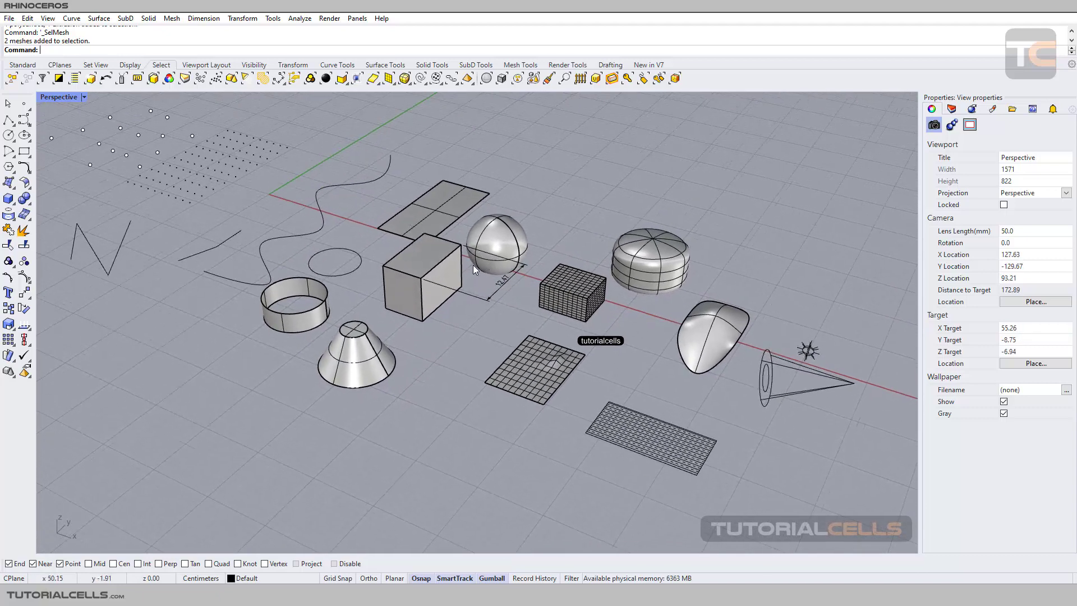
{"action": "right_click_drag", "start_coordinate": [508, 322], "coordinate": [540, 335]}
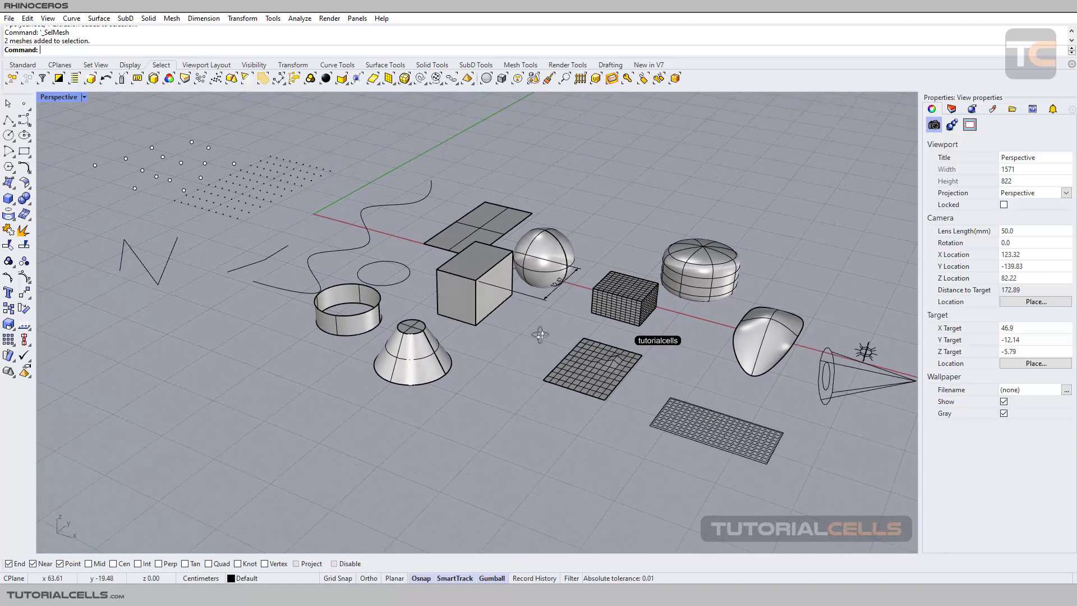
{"action": "left_click", "coordinate": [72, 18]}
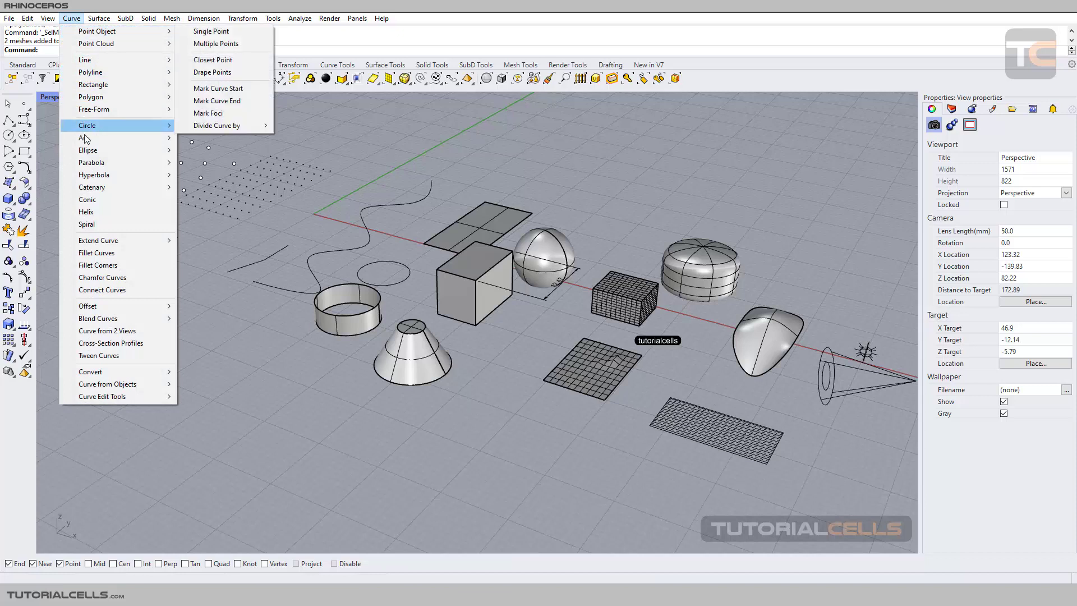
{"action": "left_click", "coordinate": [267, 373]}
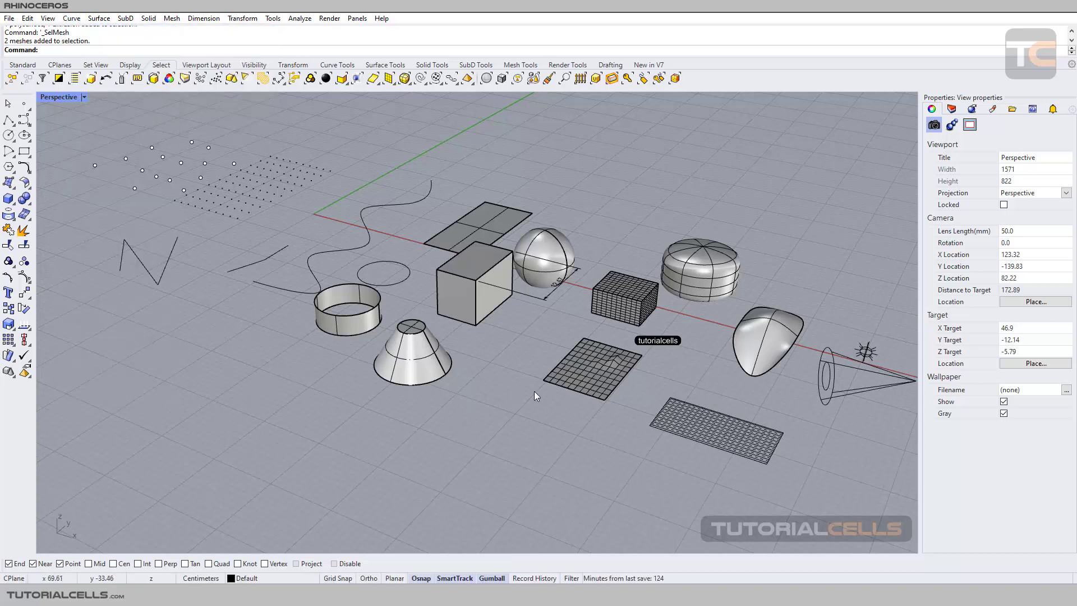